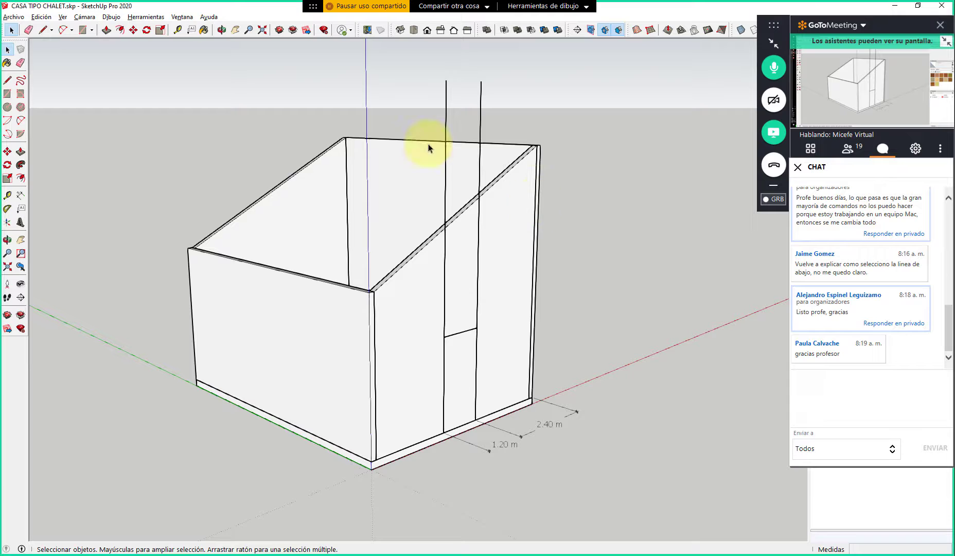
pyautogui.moveTo(464, 248)
pyautogui.mouseDown(button='middle')
pyautogui.moveTo(452, 252)
pyautogui.moveTo(480, 229)
pyautogui.moveTo(580, 213)
pyautogui.mouseUp(button='middle')
pyautogui.moveTo(544, 186)
pyautogui.mouseDown(button='middle')
pyautogui.moveTo(576, 222)
pyautogui.moveTo(538, 196)
pyautogui.mouseUp(button='middle')
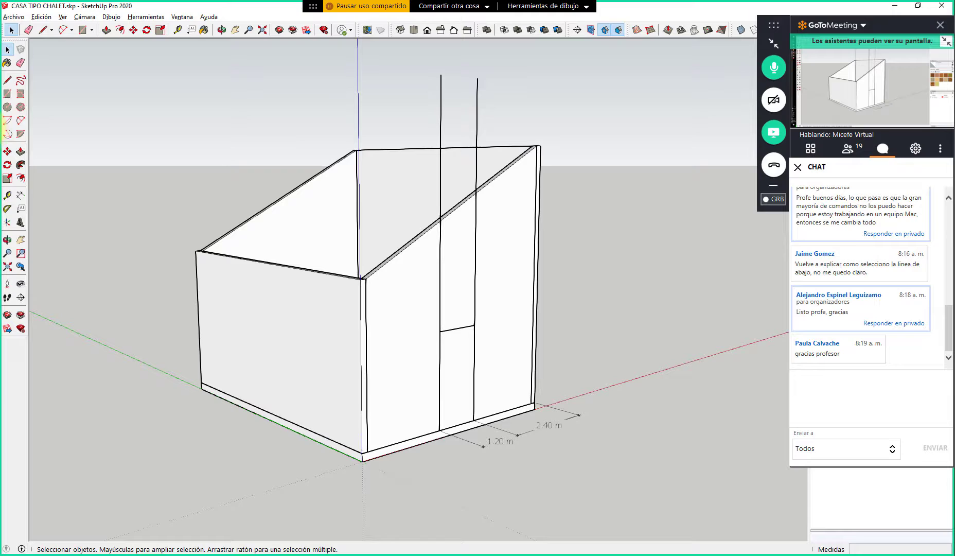
# Step: Switch to Chrome and move the GoToMeeting sharing toolbar clear of the browser tabs, with screen sharing resumed
pyautogui.hotkey('alt', 'Tab')
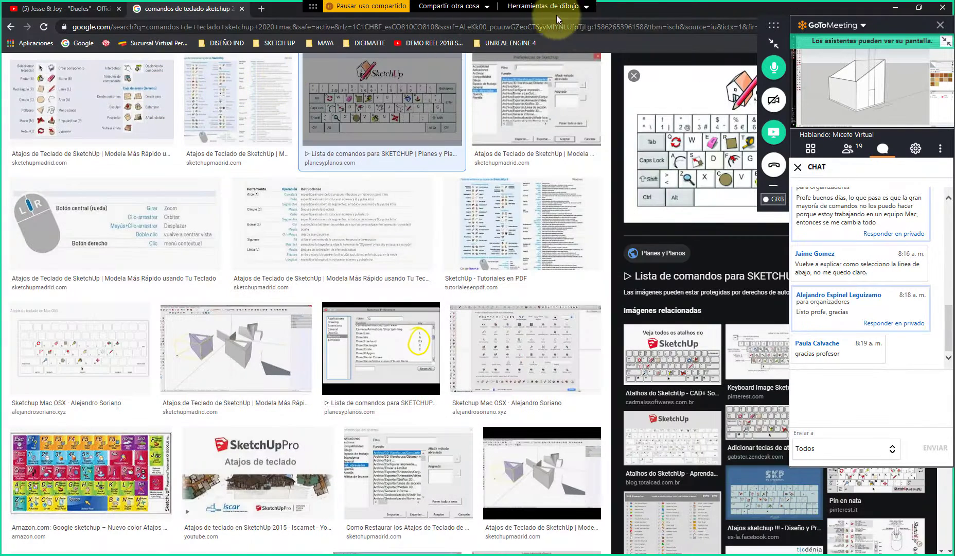
pyautogui.click(342, 7)
pyautogui.moveTo(313, 6); pyautogui.dragTo(148, 551)
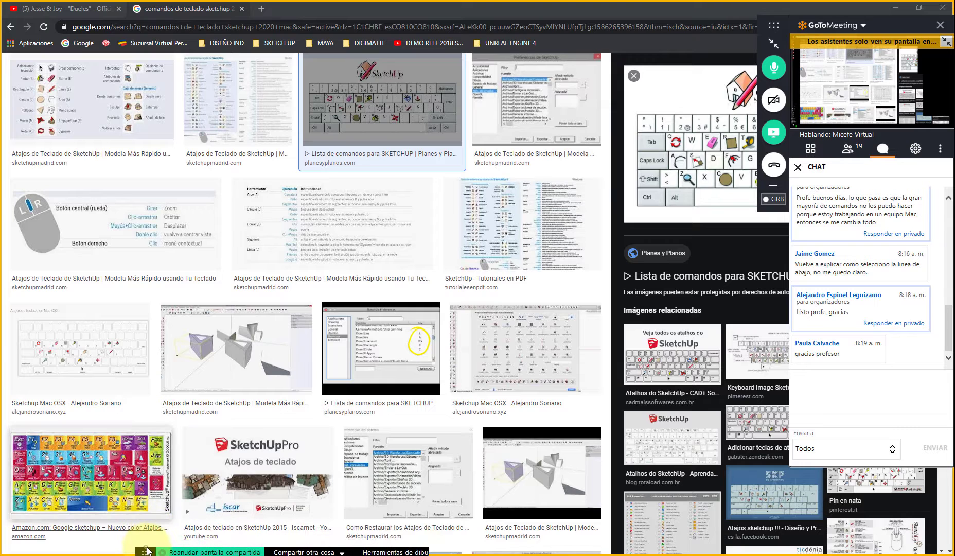
pyautogui.click(165, 552)
# Step: Open extensions.sketchup.com in a new browser tab
pyautogui.click(261, 9)
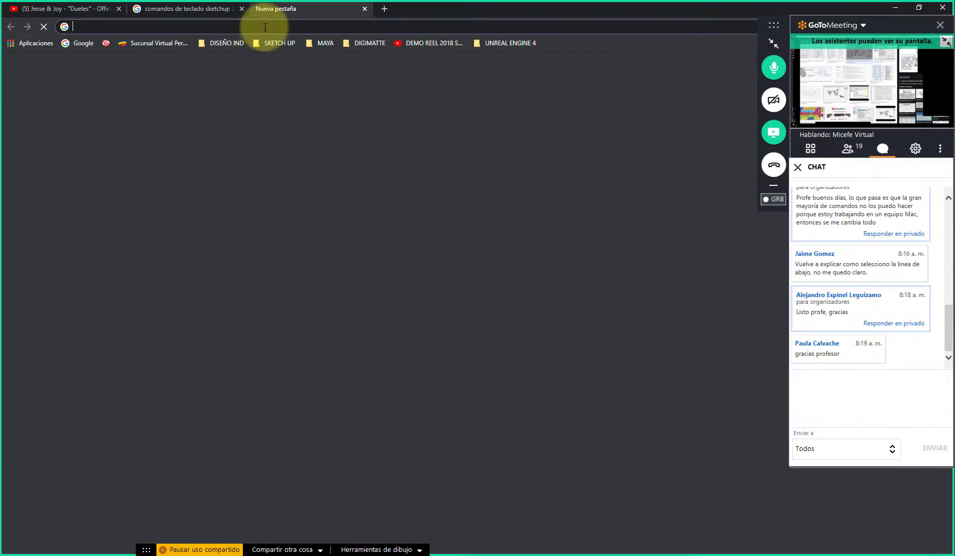
pyautogui.write('extensions.sketchup.com')
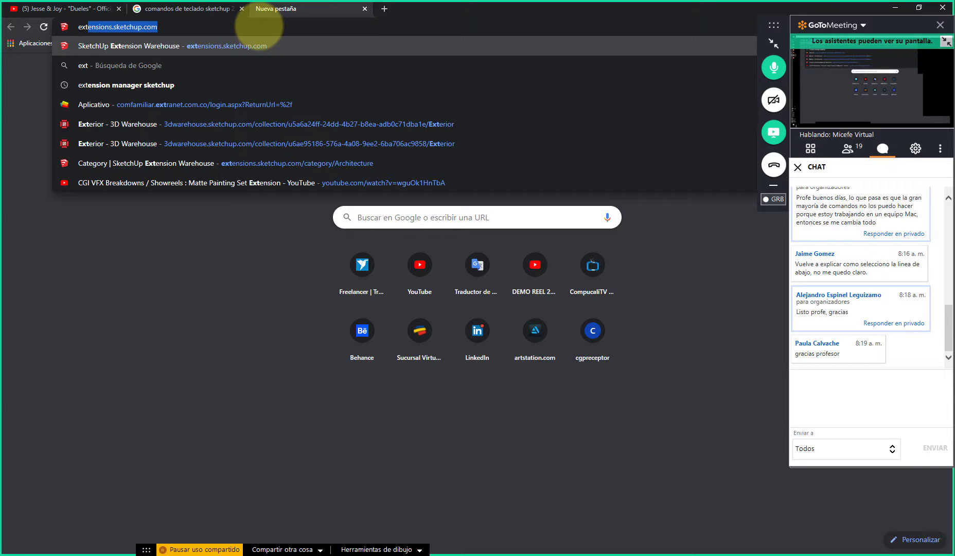
pyautogui.press('Return')
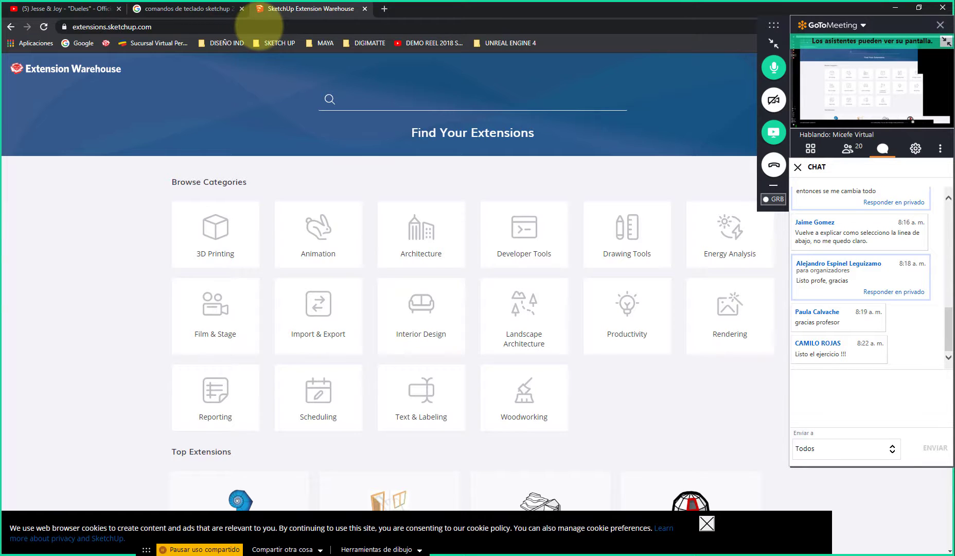
# Step: Look over the browse categories and the first top extensions on the Extension Warehouse home page
pyautogui.scroll(-2, 89, 341)
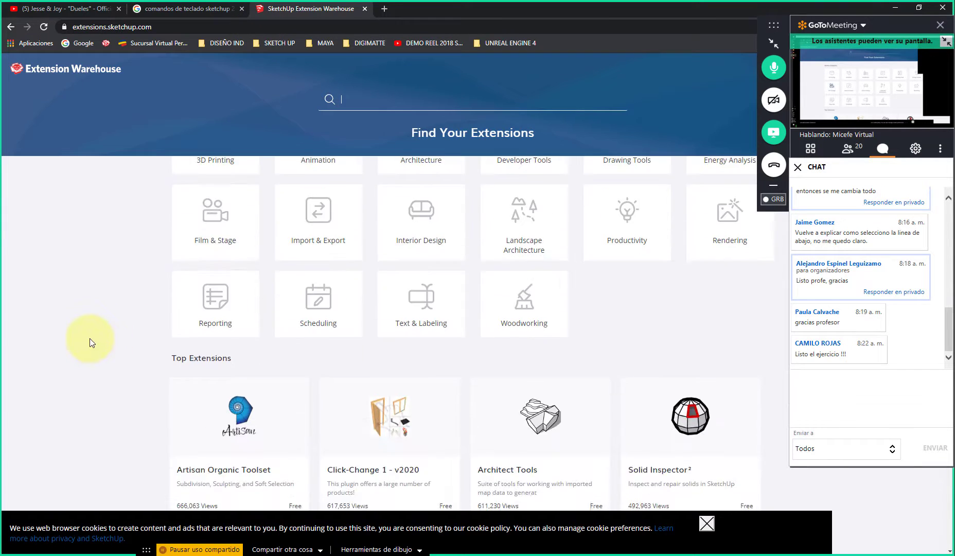
pyautogui.scroll(1, 86, 273)
pyautogui.scroll(-2, 82, 324)
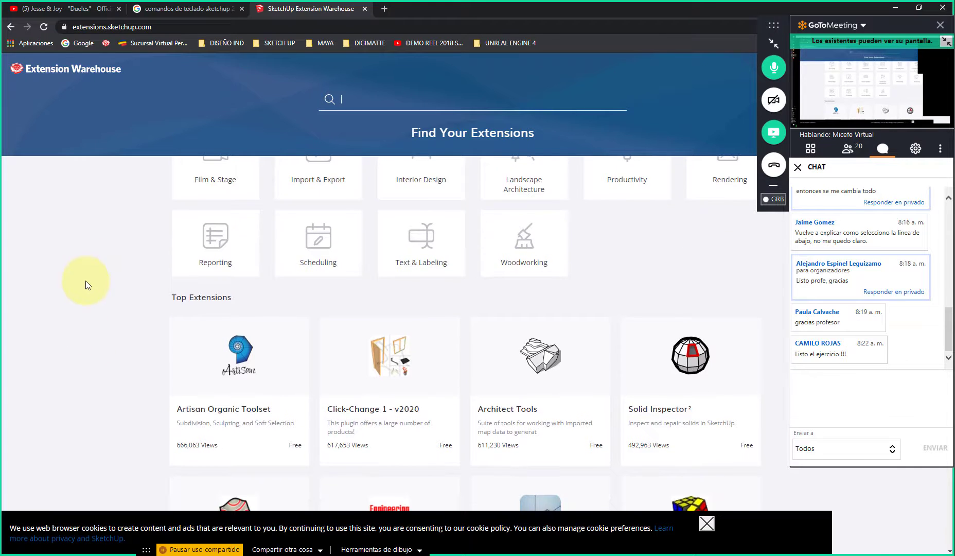
pyautogui.scroll(1, 86, 265)
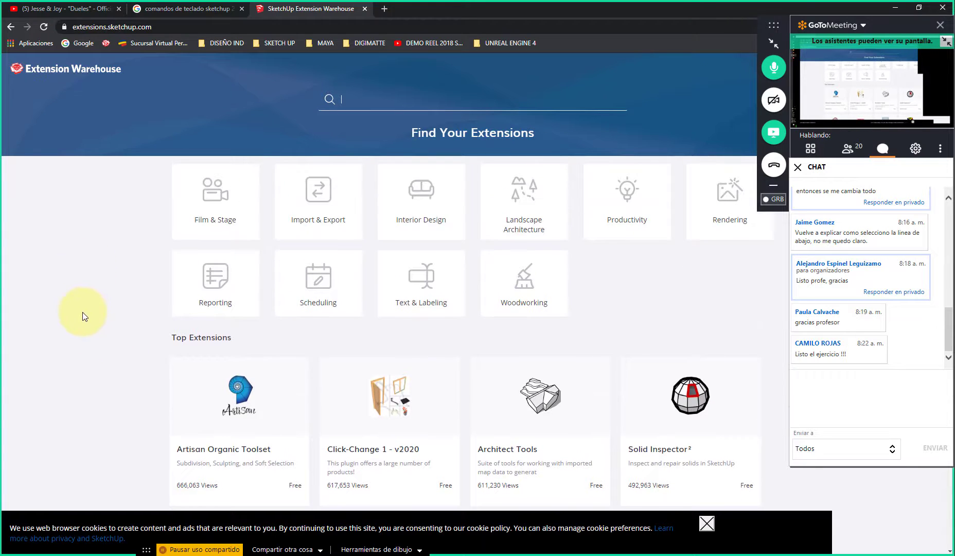
pyautogui.scroll(2, 87, 309)
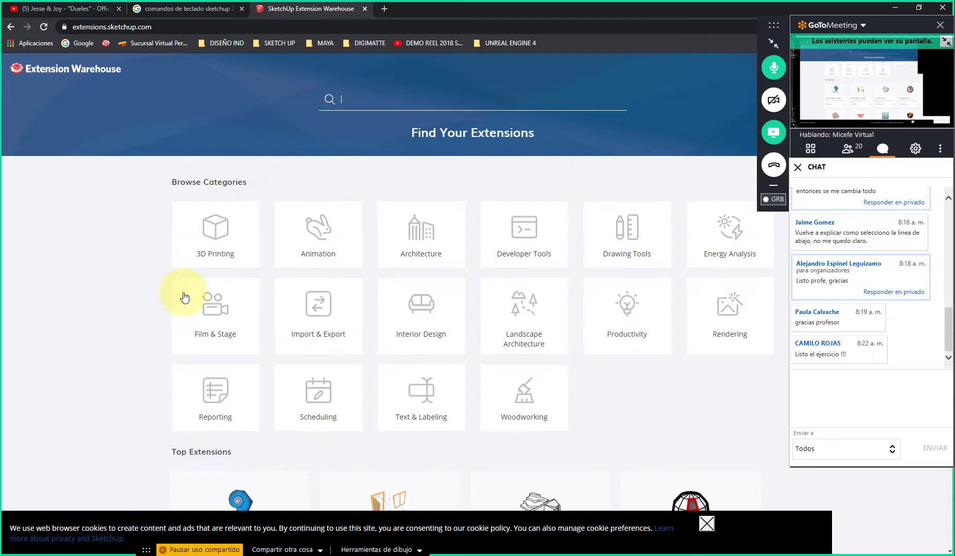
# Step: Collapse the GoToMeeting window and look through the top extensions, featured extensions and top developers on the home page
pyautogui.click(770, 43)
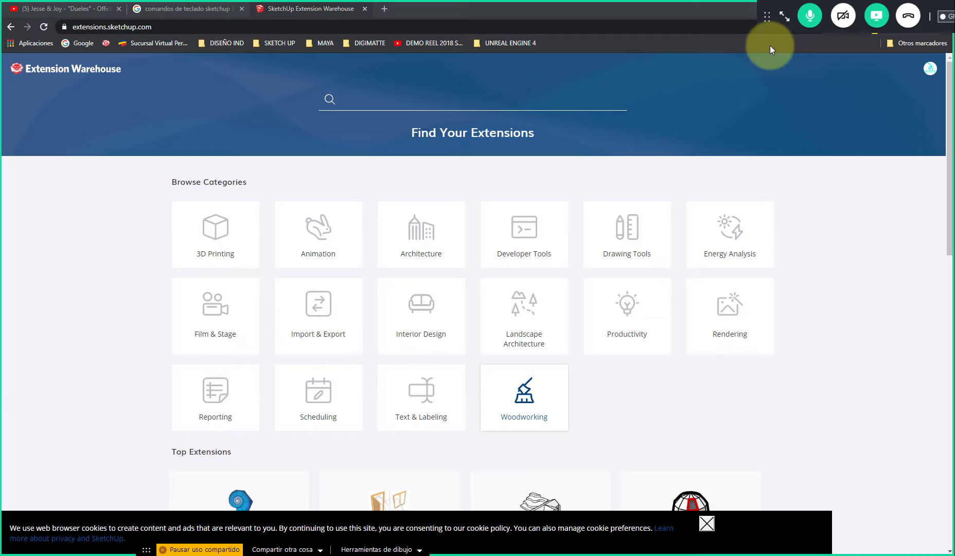
pyautogui.scroll(-4, 680, 329)
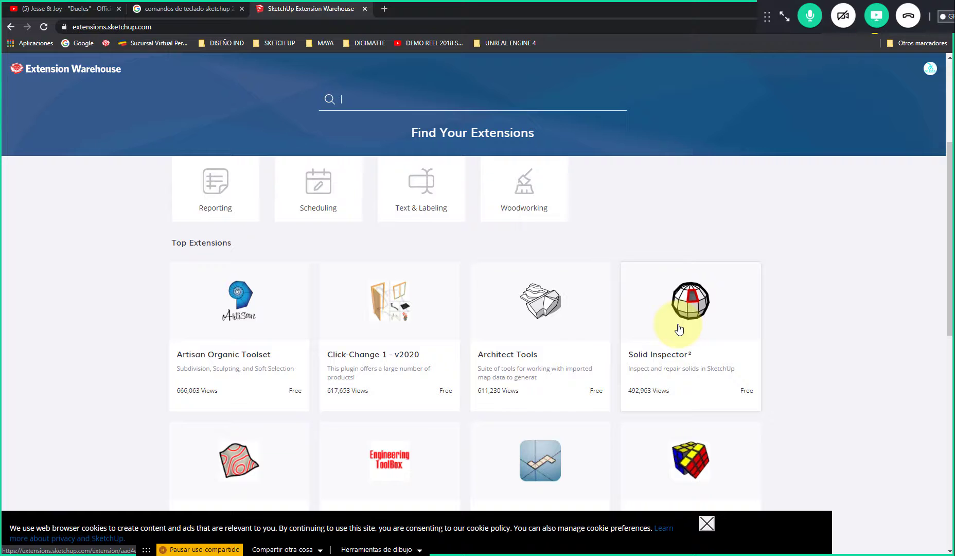
pyautogui.scroll(-1, 679, 330)
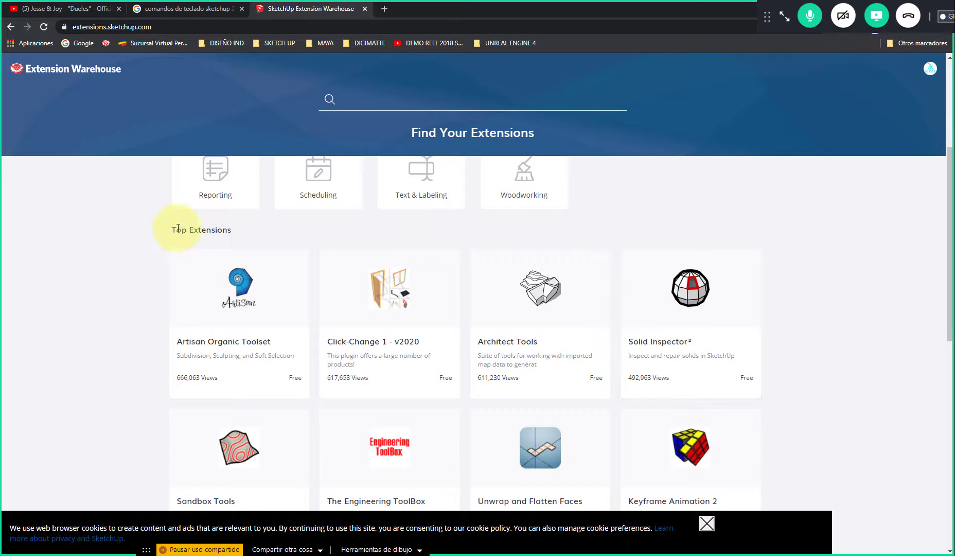
pyautogui.scroll(-1, 154, 378)
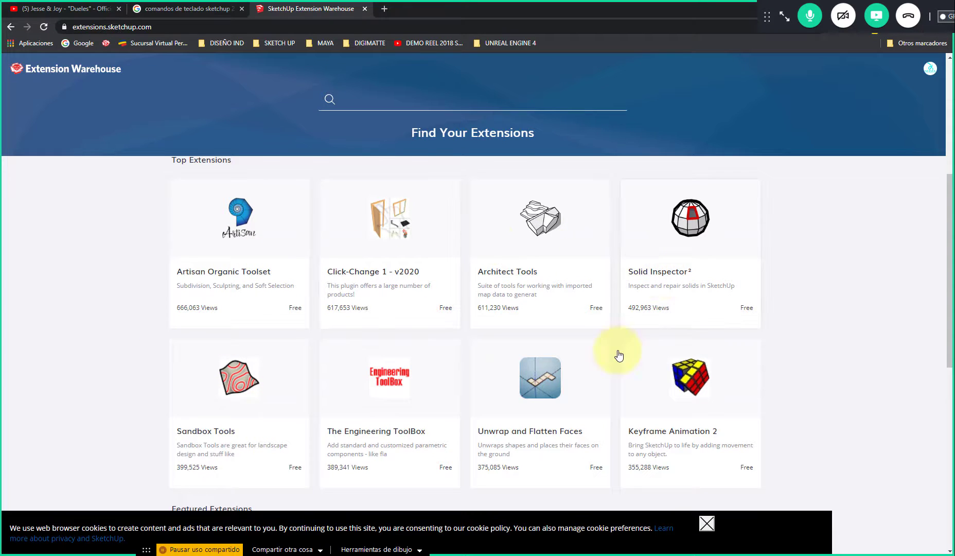
pyautogui.scroll(-4, 113, 391)
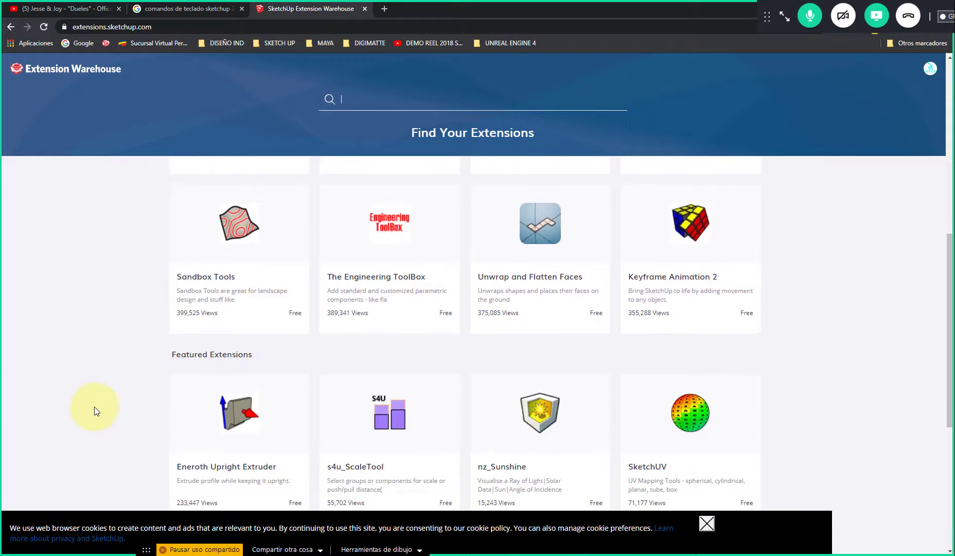
pyautogui.scroll(-5, 97, 399)
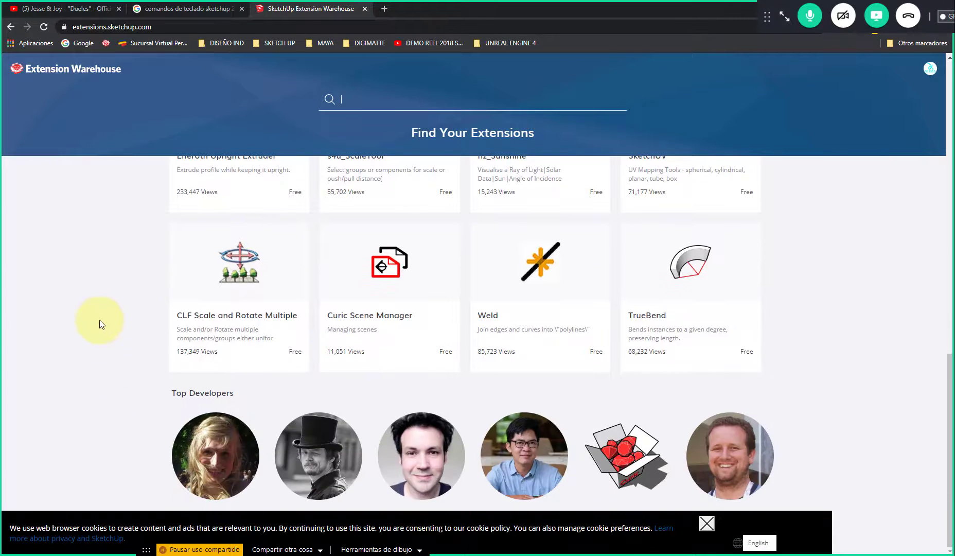
pyautogui.scroll(15, 99, 334)
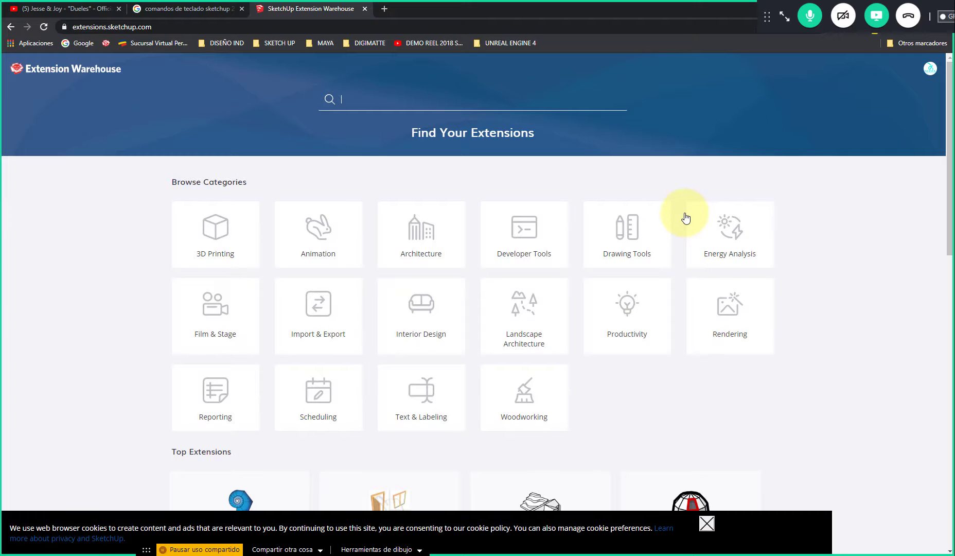
# Step: Dismiss the cookie notice and open the Architecture category of extensions
pyautogui.click(706, 524)
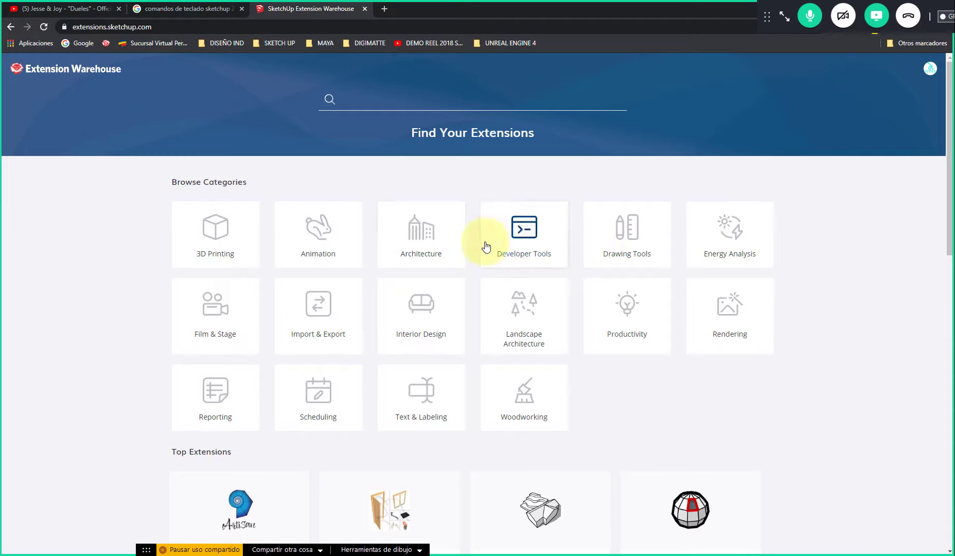
pyautogui.click(424, 252)
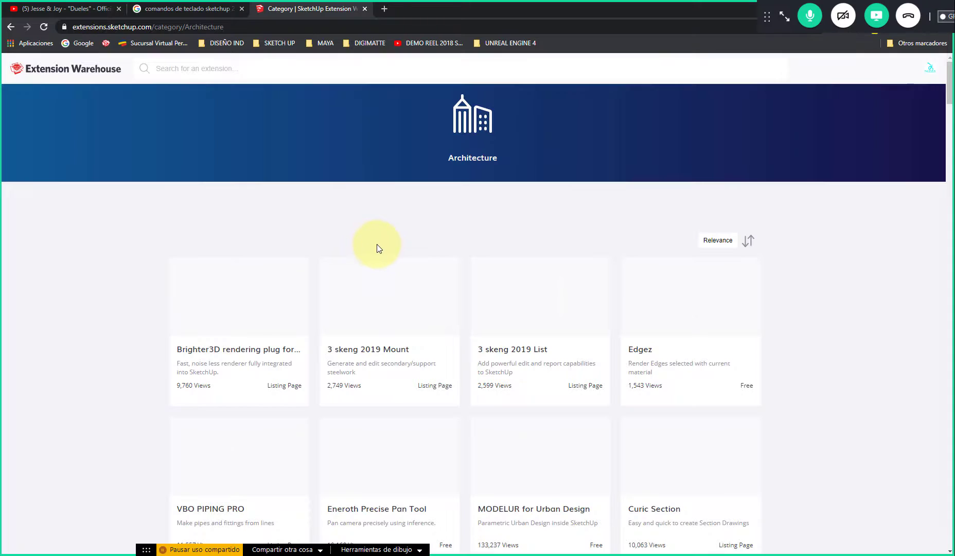
# Step: Browse the extensions offered in the Architecture category, checking their purpose and price
pyautogui.scroll(-3, 114, 370)
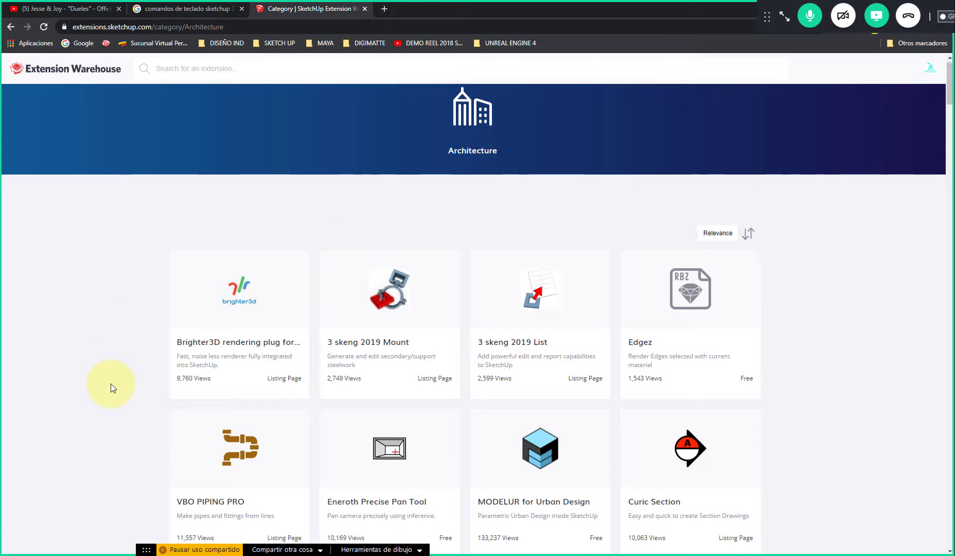
pyautogui.scroll(-7, 105, 365)
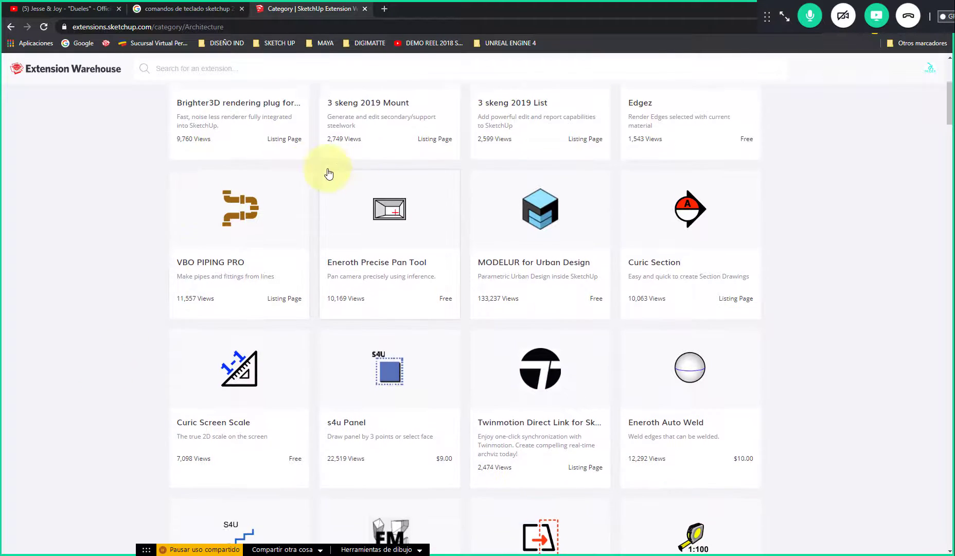
pyautogui.scroll(10, 91, 362)
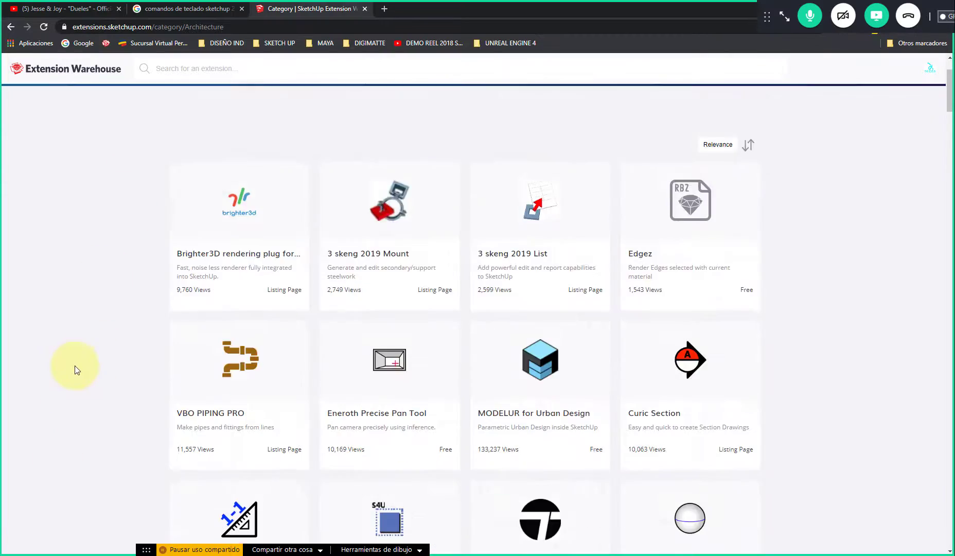
pyautogui.scroll(-5, 77, 394)
pyautogui.scroll(-20, 63, 401)
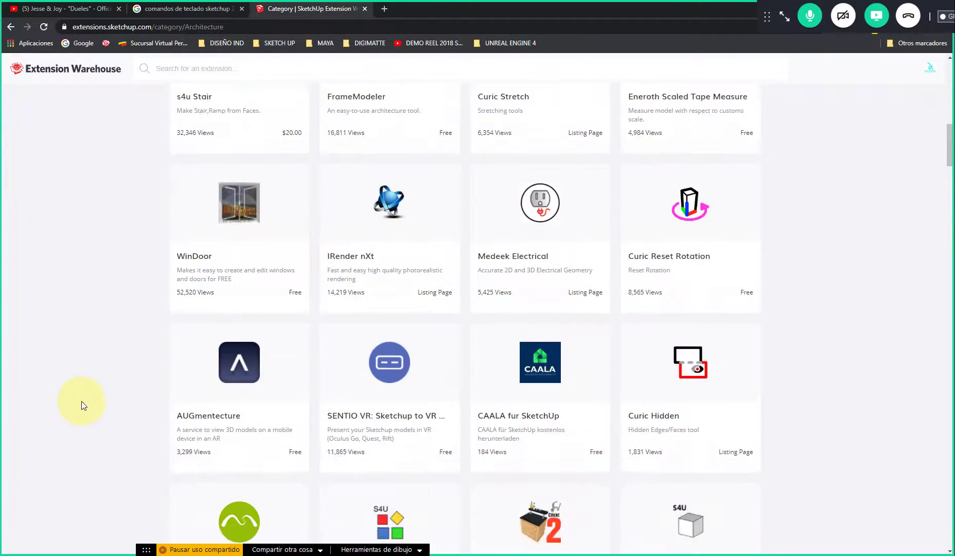
pyautogui.scroll(-2, 124, 337)
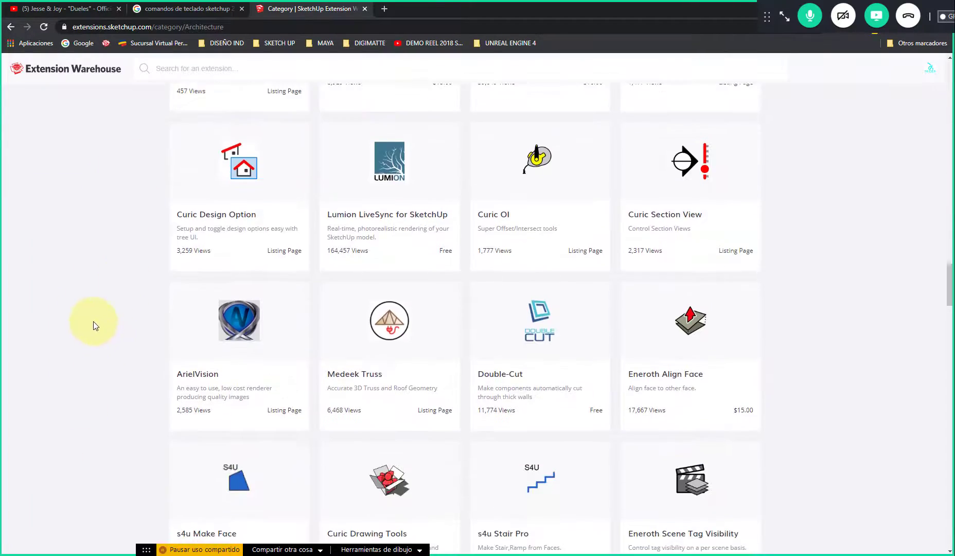
pyautogui.scroll(-5, 95, 326)
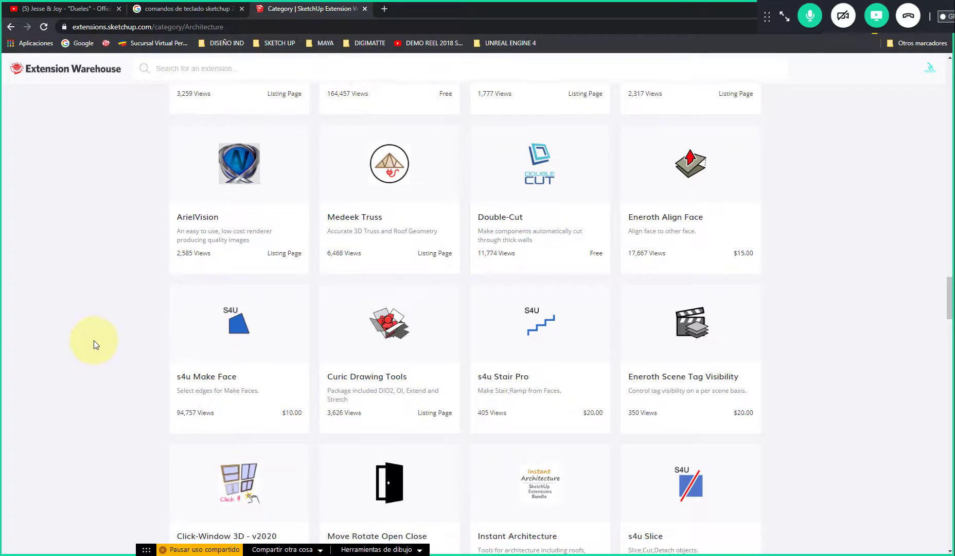
pyautogui.scroll(-9, 108, 321)
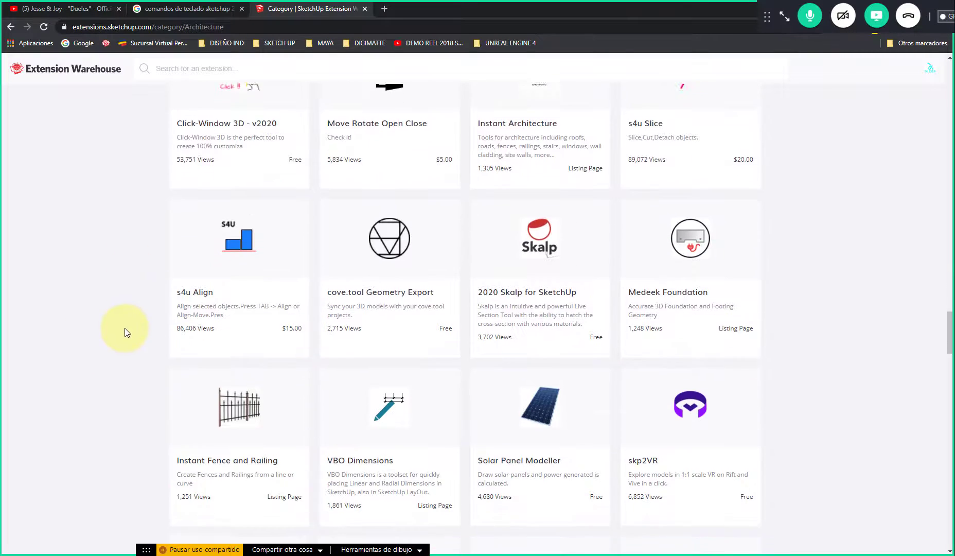
pyautogui.scroll(-1, 126, 309)
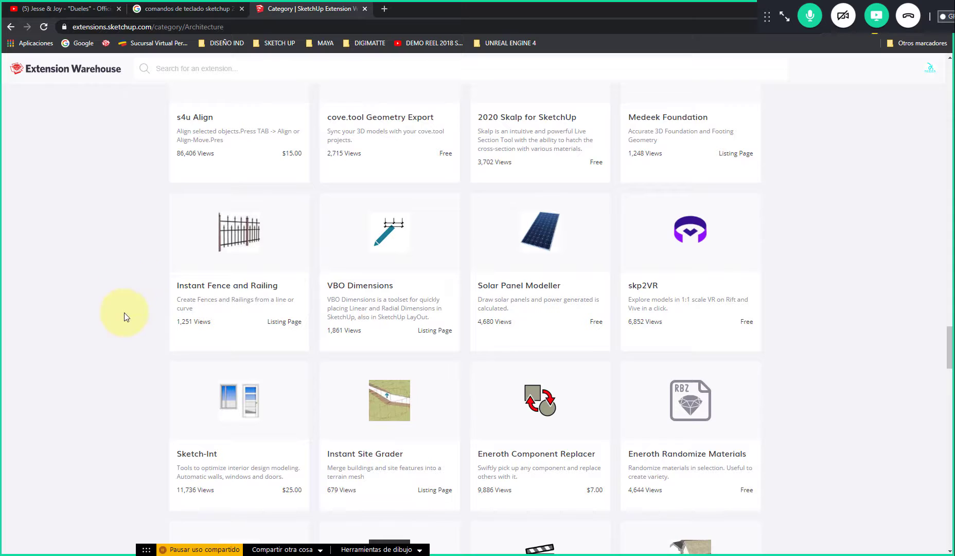
pyautogui.scroll(1, 135, 294)
pyautogui.scroll(3, 132, 283)
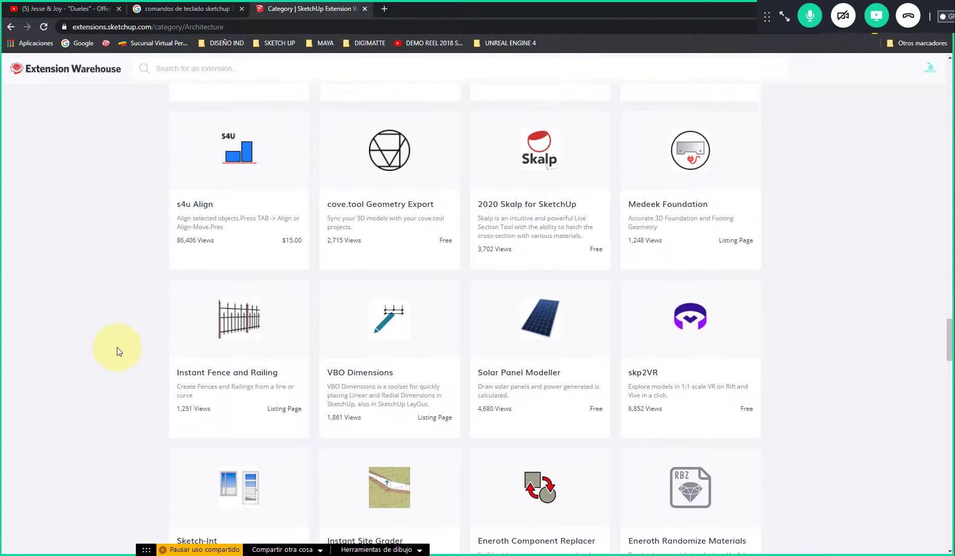
pyautogui.scroll(-2, 112, 313)
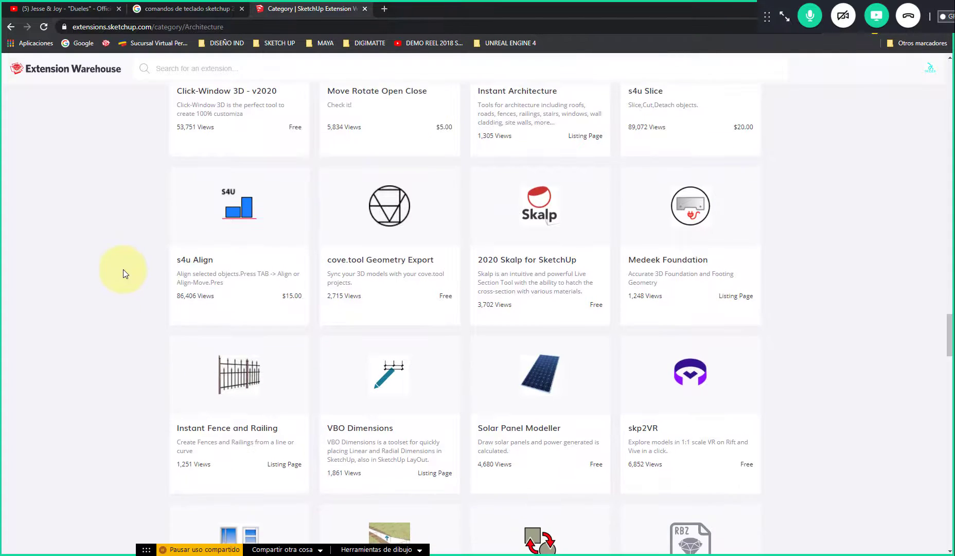
pyautogui.scroll(-1, 123, 337)
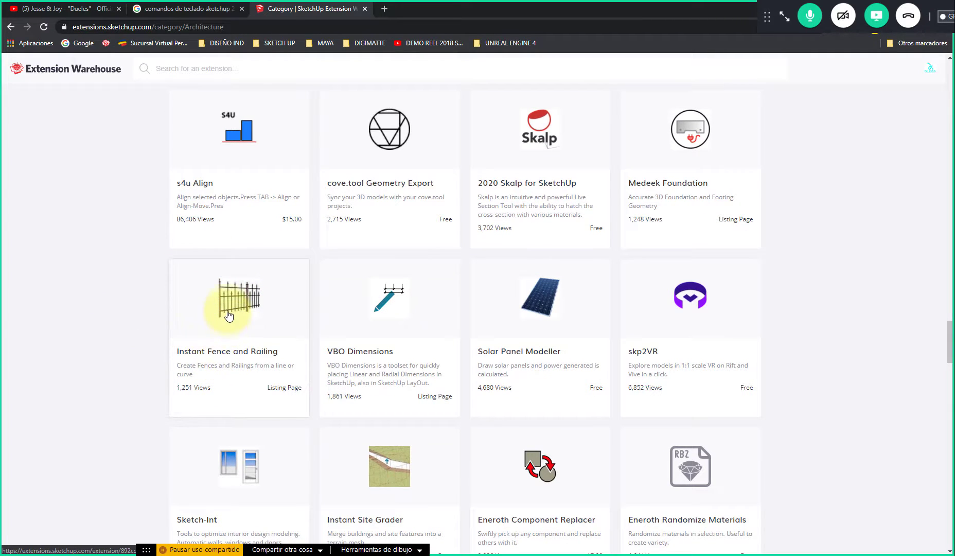
# Step: Open the Instant Fence and Railing extension page and review its description and release notes
pyautogui.click(223, 357)
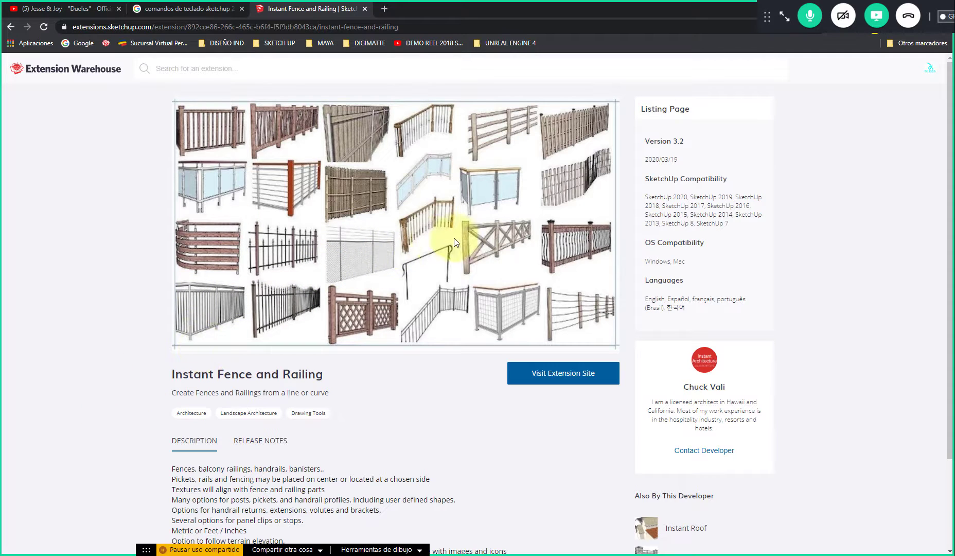
pyautogui.scroll(-2, 127, 320)
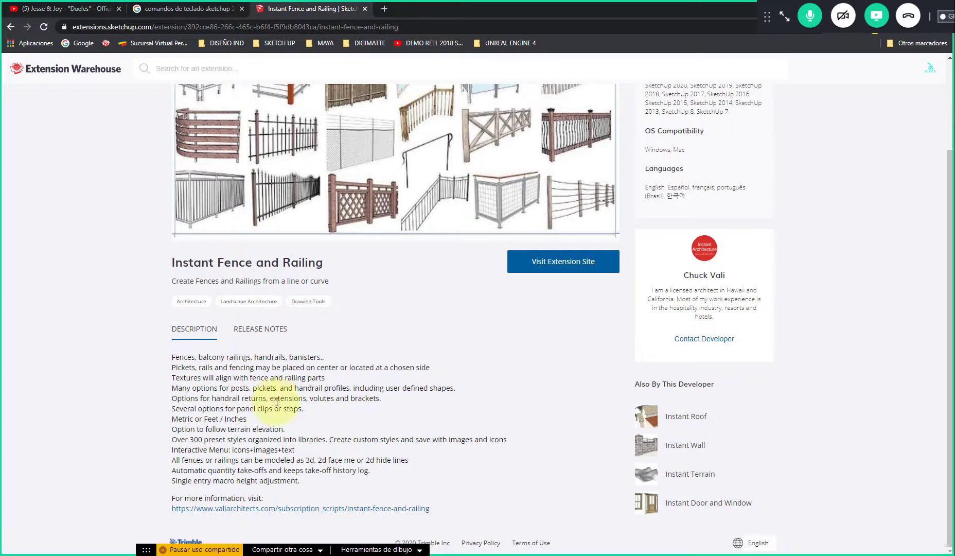
pyautogui.click(258, 331)
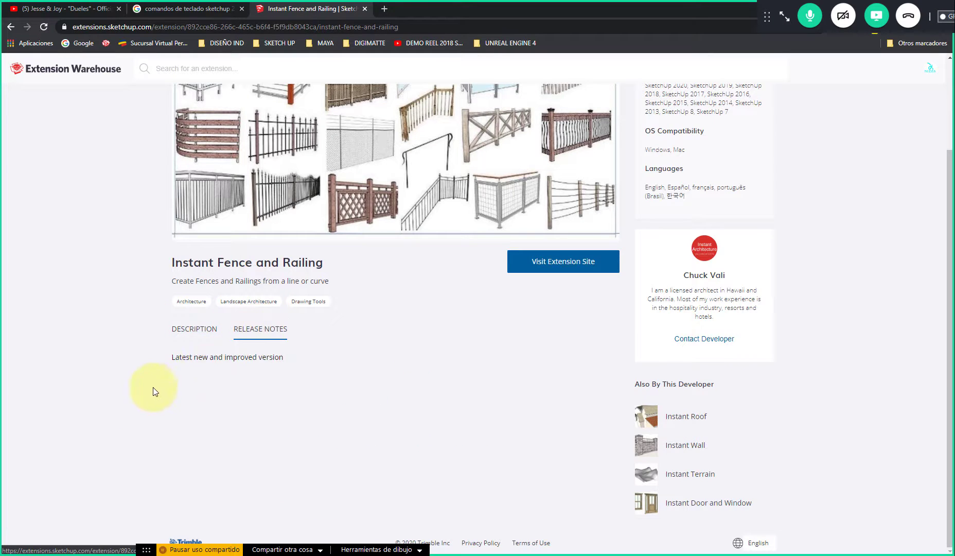
pyautogui.click(185, 331)
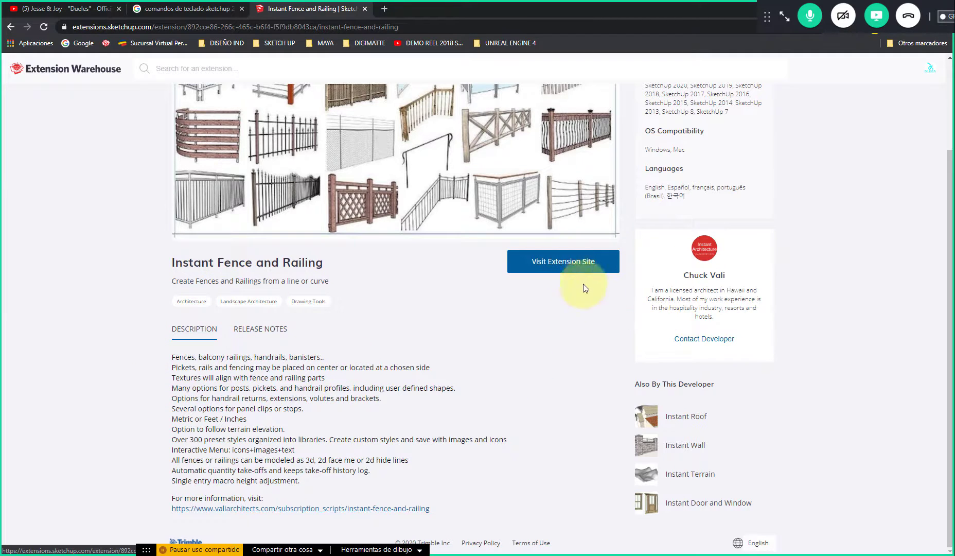
pyautogui.scroll(2, 443, 276)
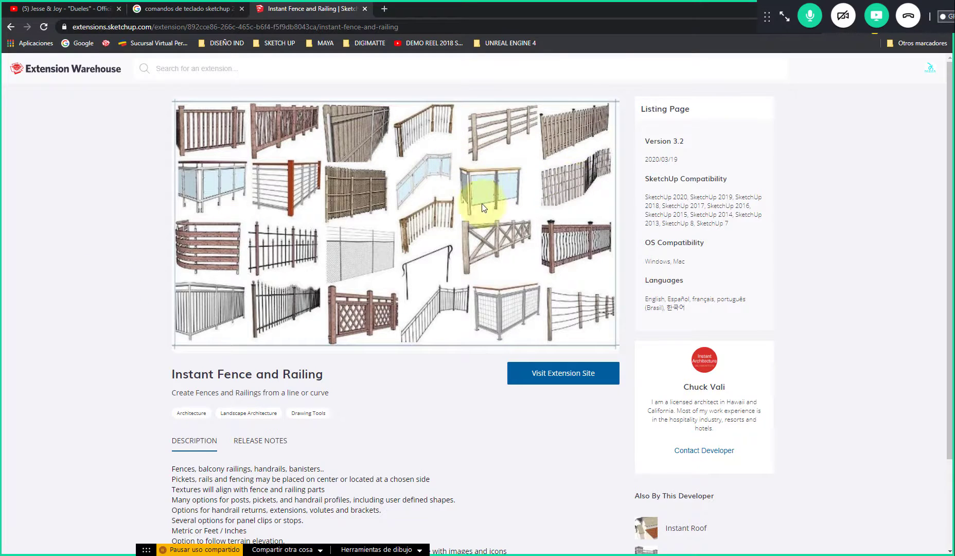
# Step: Translate the Instant Fence and Railing page into Spanish and review its description
pyautogui.rightClick(72, 214)
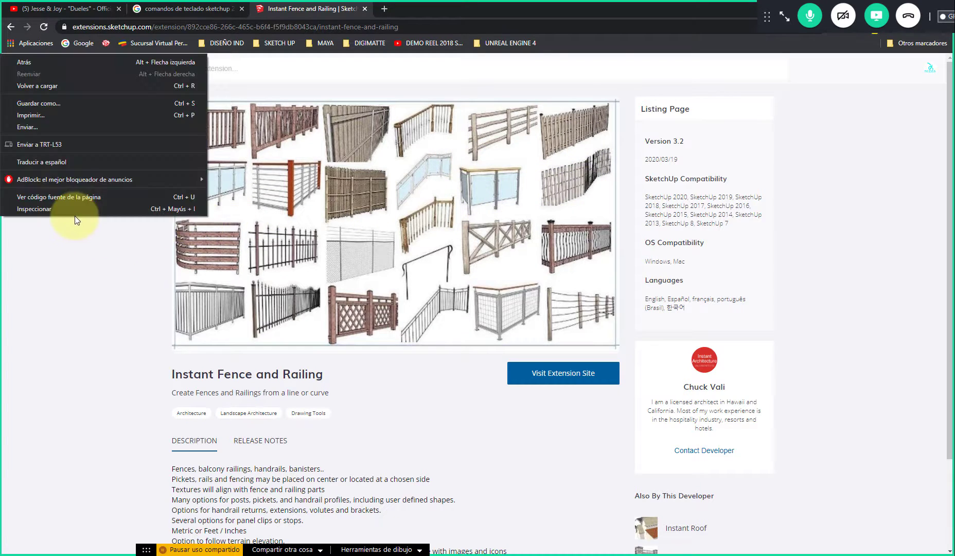
pyautogui.click(53, 161)
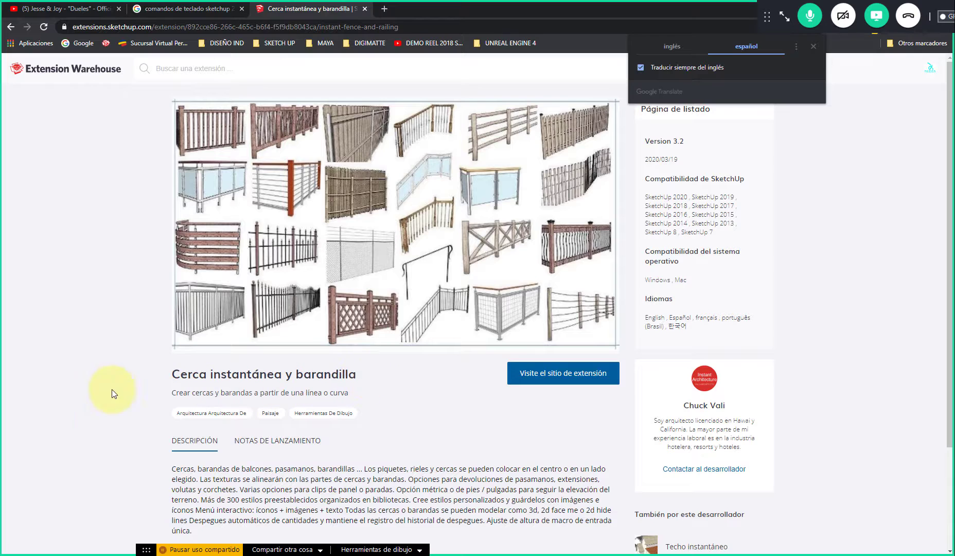
pyautogui.scroll(-3, 46, 403)
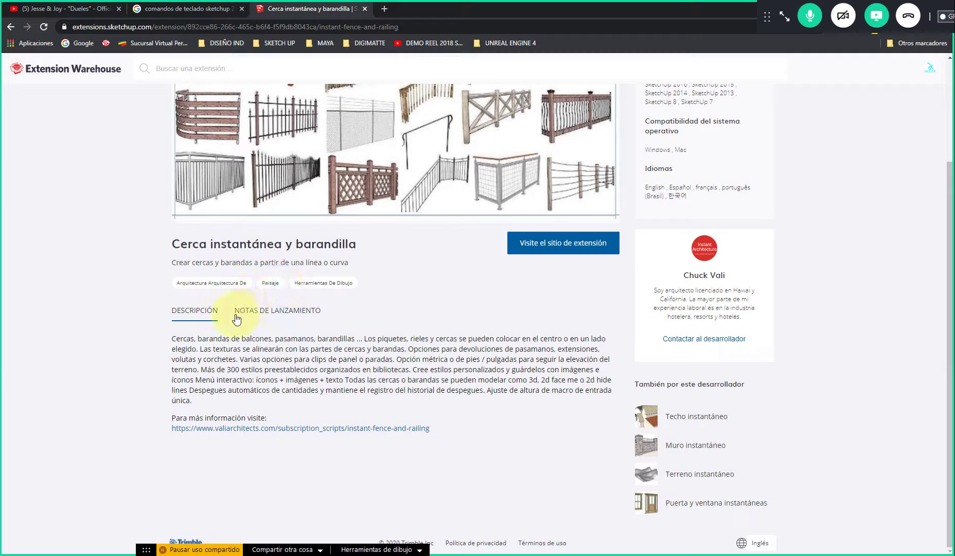
pyautogui.scroll(3, 115, 398)
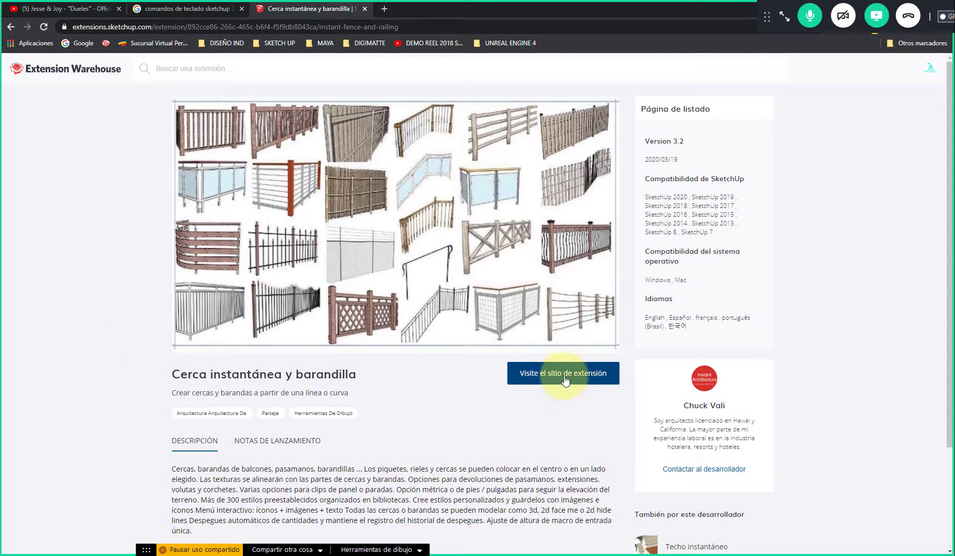
# Step: Open the developer's site for Instant Fence and Railing, confirming the exit from Extension Warehouse, and look through the preset styles
pyautogui.click(584, 375)
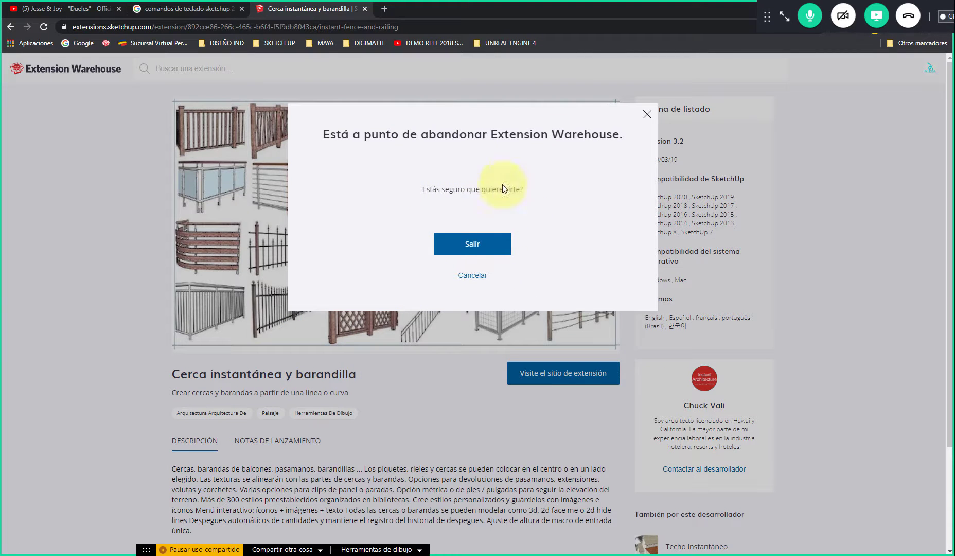
pyautogui.click(486, 250)
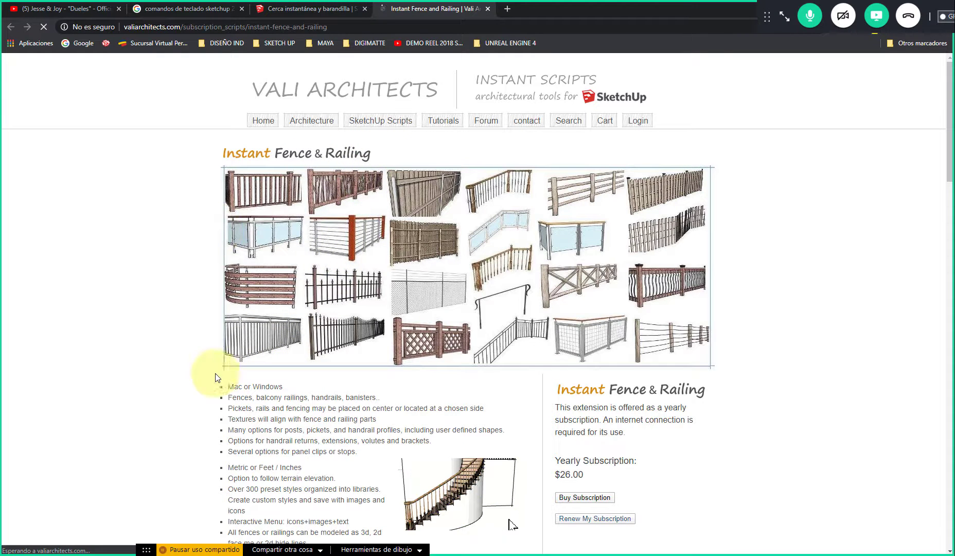
pyautogui.scroll(-5, 182, 255)
pyautogui.scroll(-6, 155, 378)
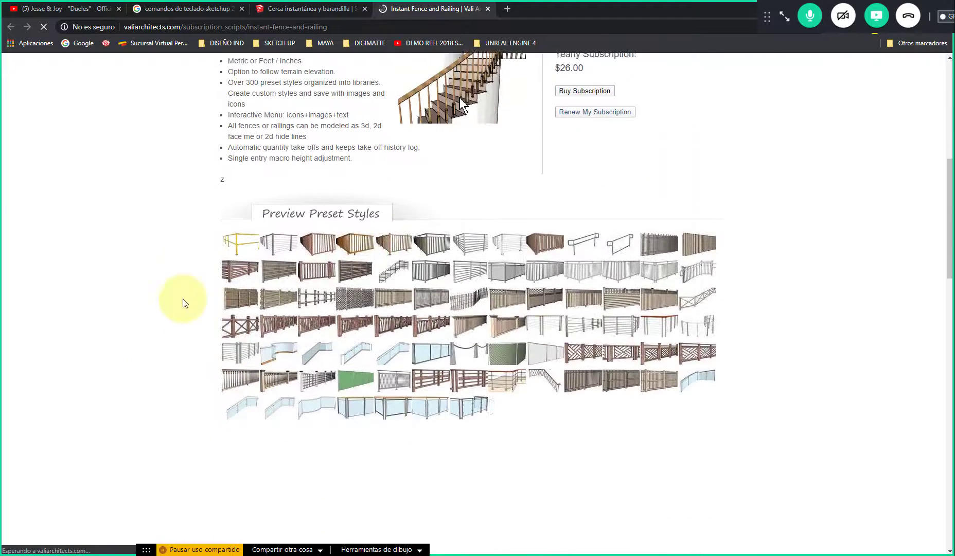
pyautogui.scroll(2, 184, 217)
pyautogui.scroll(-10, 185, 215)
pyautogui.scroll(7, 286, 170)
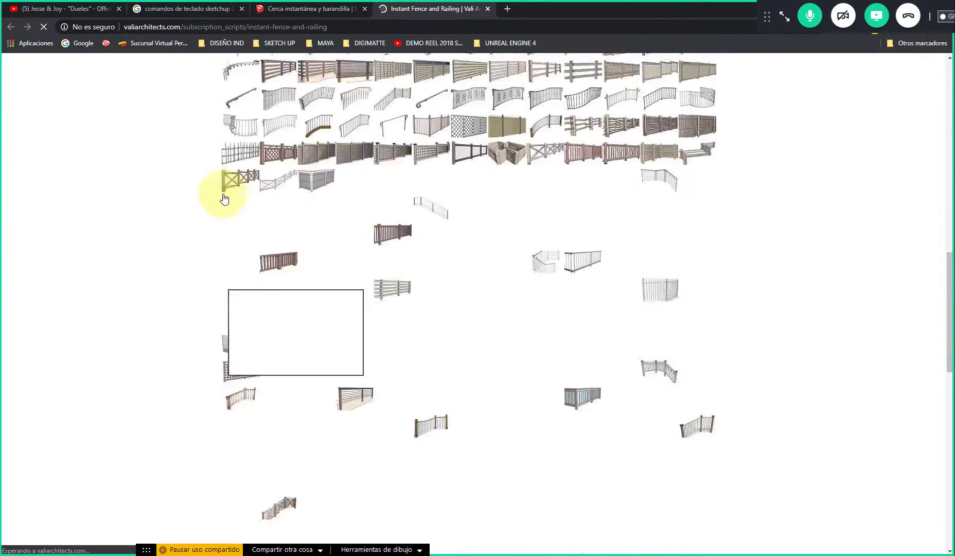
pyautogui.scroll(8, 156, 299)
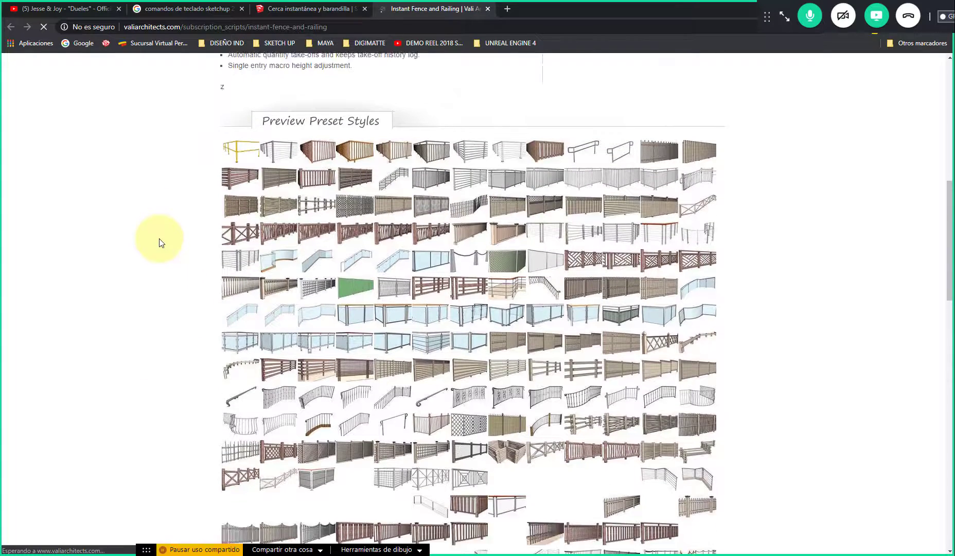
pyautogui.scroll(3, 152, 324)
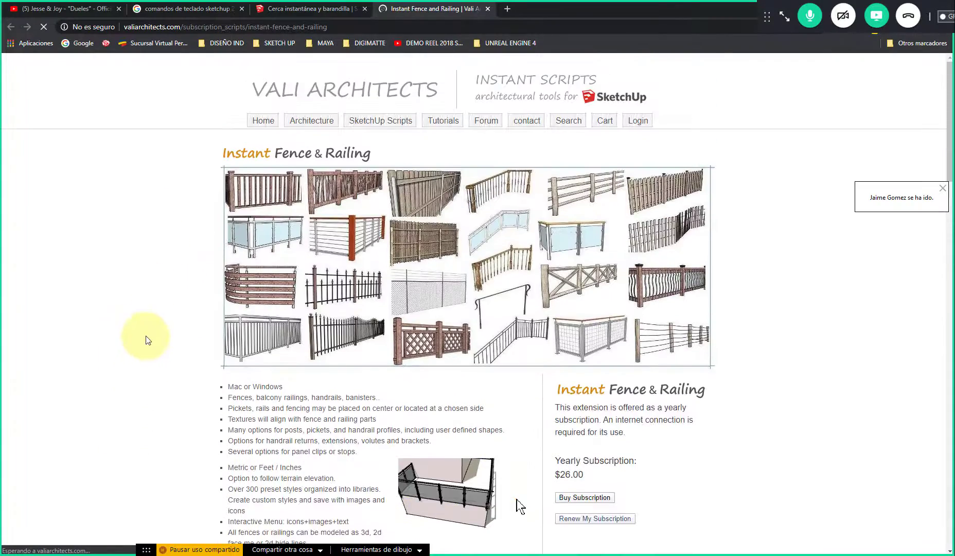
# Step: Examine the extension's feature list, its Videos & Step-by-Step Instructions section and the yearly subscription price
pyautogui.scroll(-1, 145, 360)
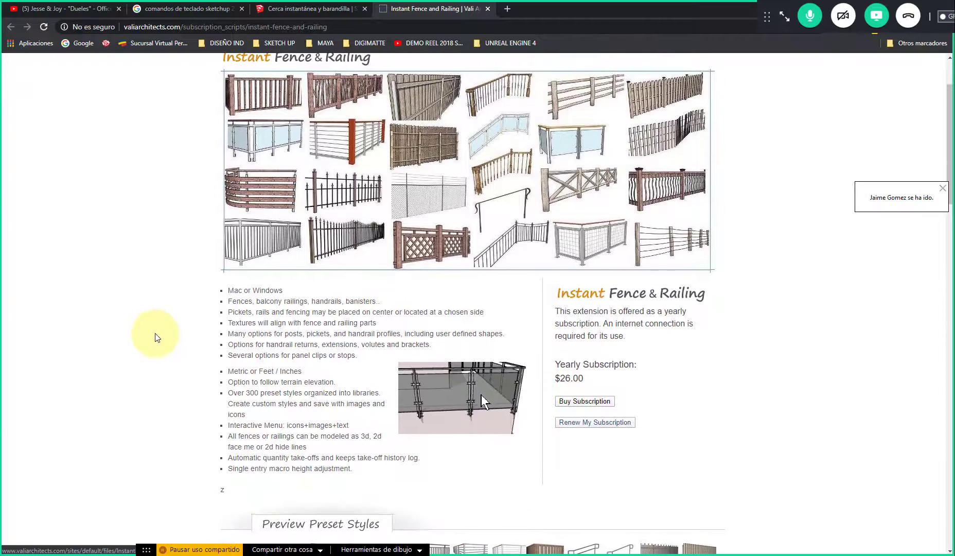
pyautogui.scroll(2, 162, 374)
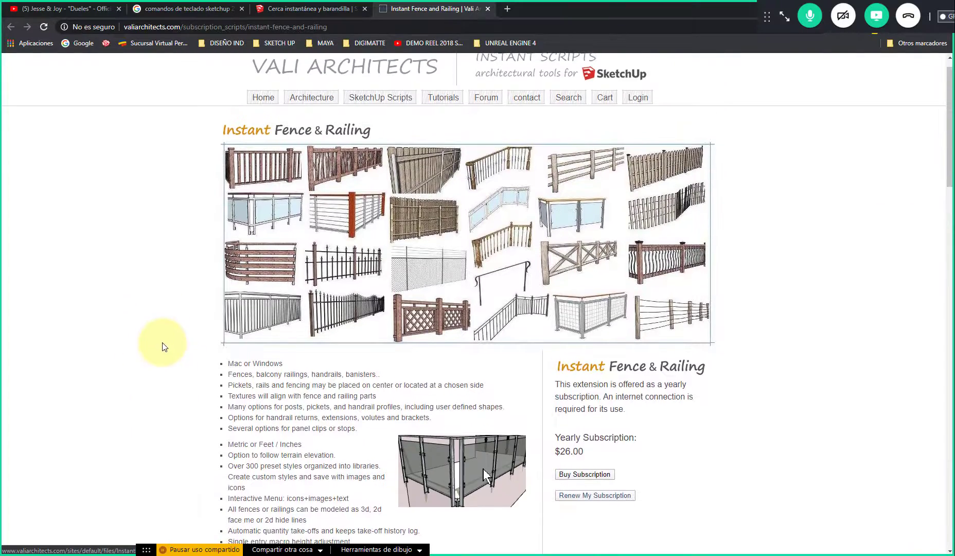
pyautogui.scroll(-8, 170, 319)
pyautogui.scroll(4, 152, 329)
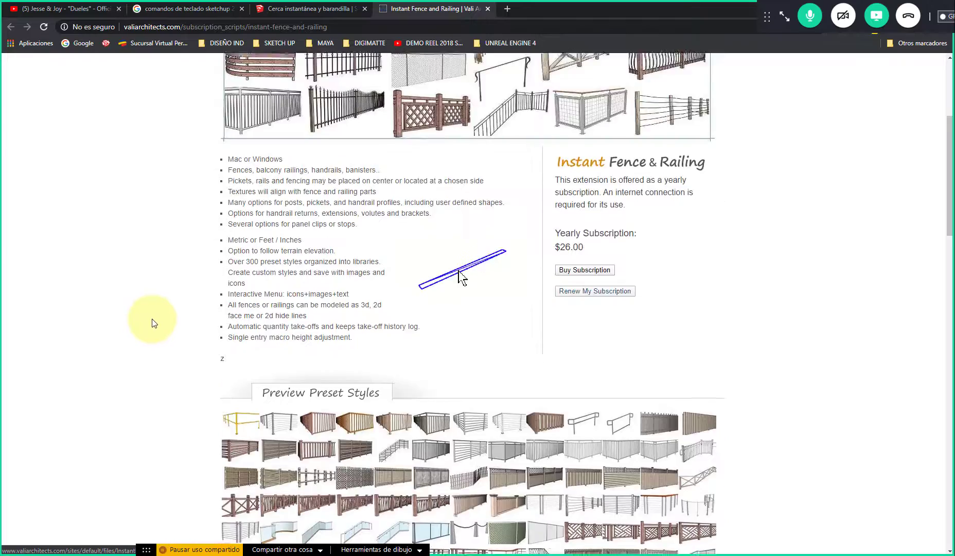
pyautogui.scroll(-11, 139, 406)
pyautogui.scroll(-4, 146, 394)
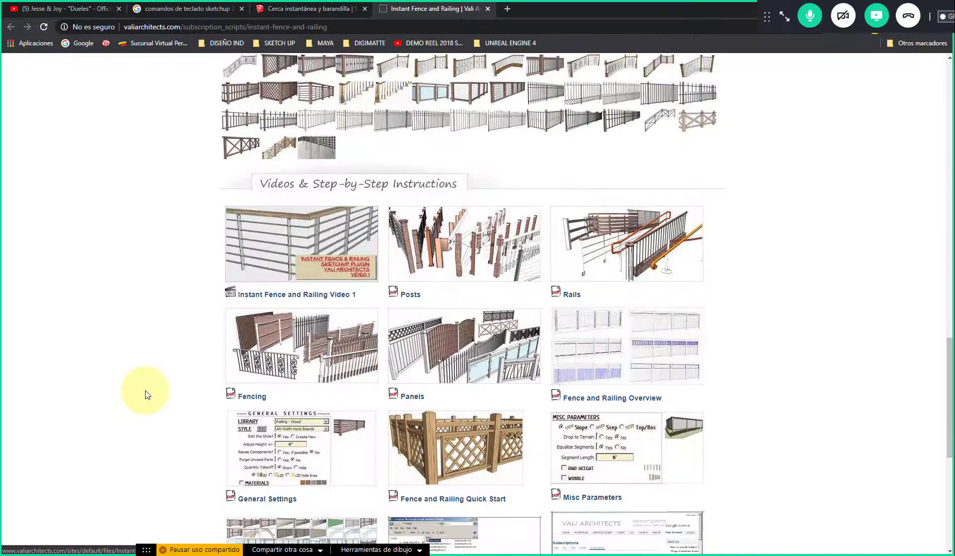
pyautogui.scroll(-4, 152, 350)
pyautogui.scroll(2, 171, 250)
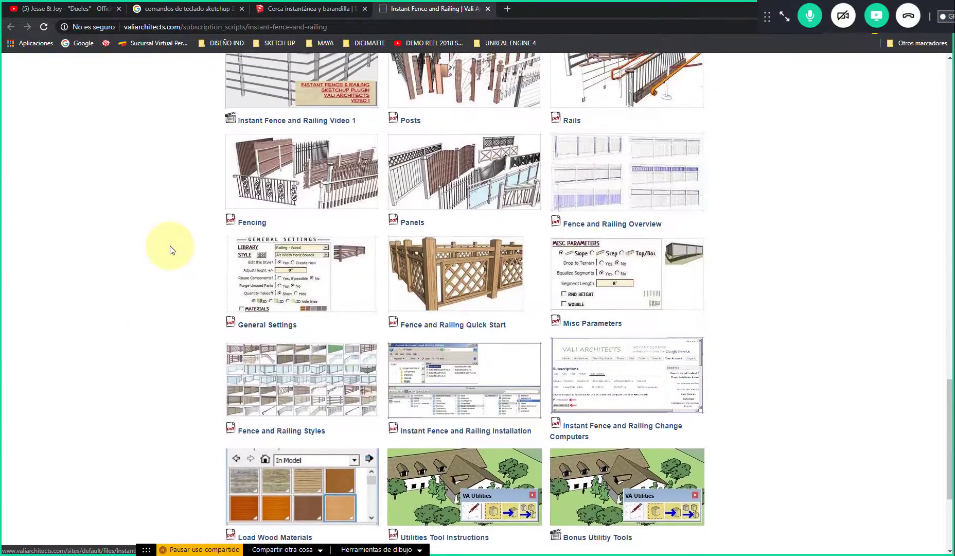
pyautogui.scroll(-5, 155, 334)
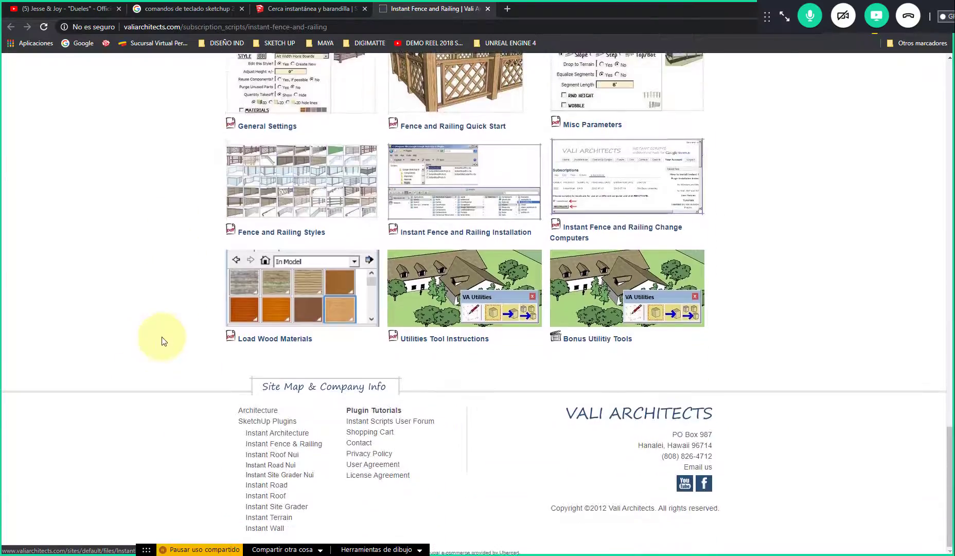
pyautogui.scroll(3, 164, 309)
pyautogui.scroll(12, 158, 241)
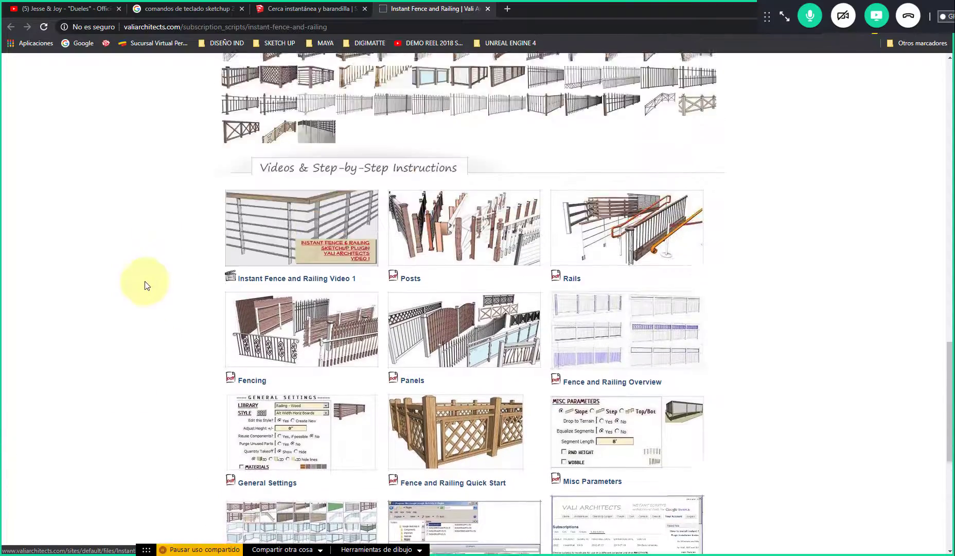
pyautogui.scroll(8, 148, 306)
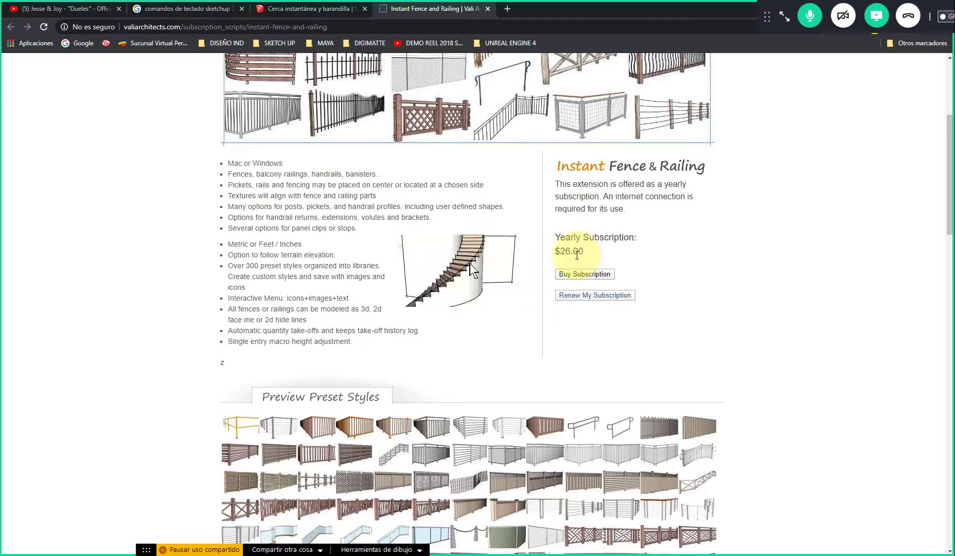
# Step: Play Instant Fence and Railing Video 1, skip past its introduction, and close it after watching the plugin demonstration
pyautogui.scroll(-5, 160, 423)
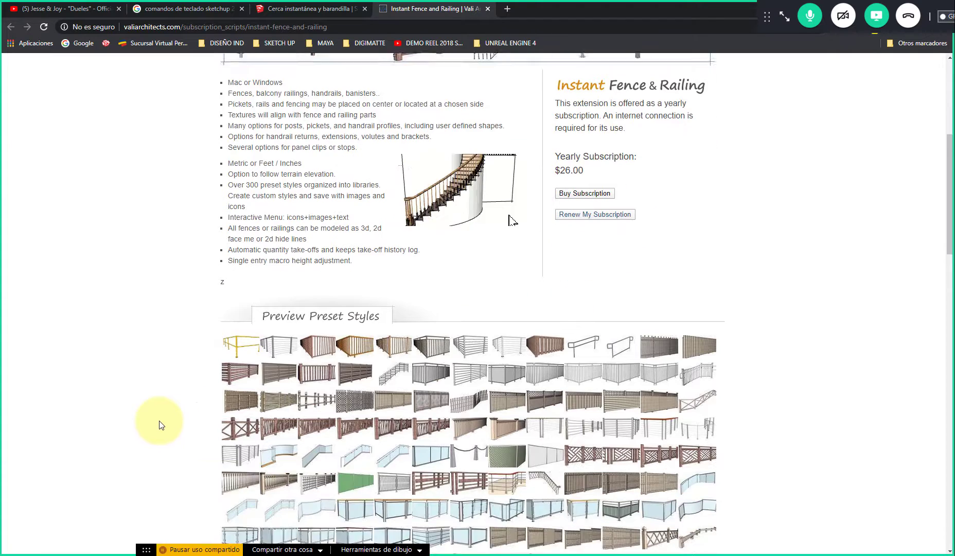
pyautogui.scroll(-8, 136, 375)
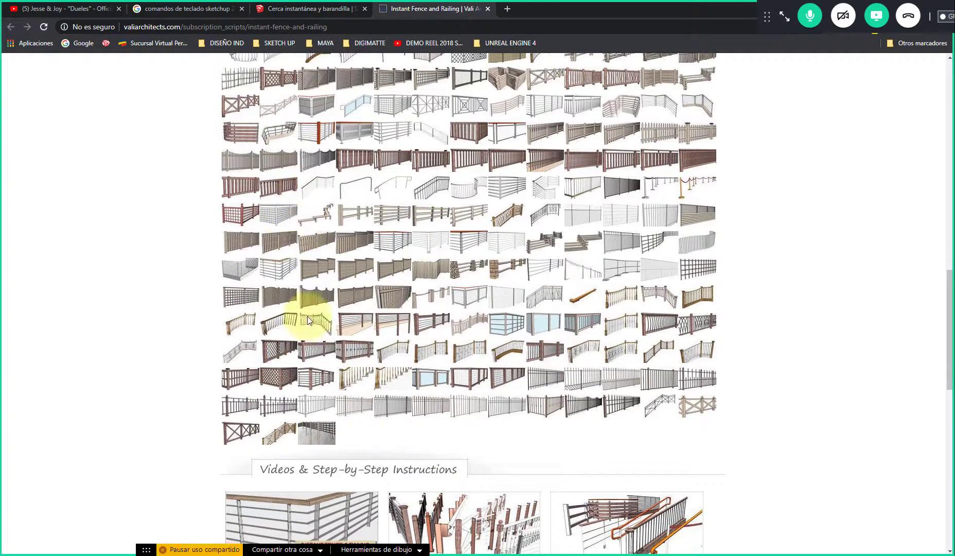
pyautogui.scroll(-7, 174, 421)
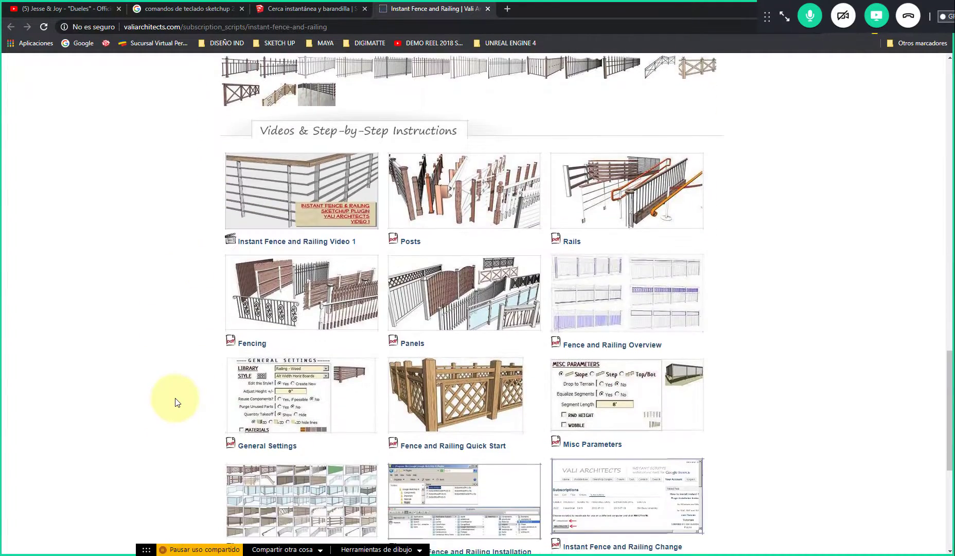
pyautogui.scroll(2, 167, 309)
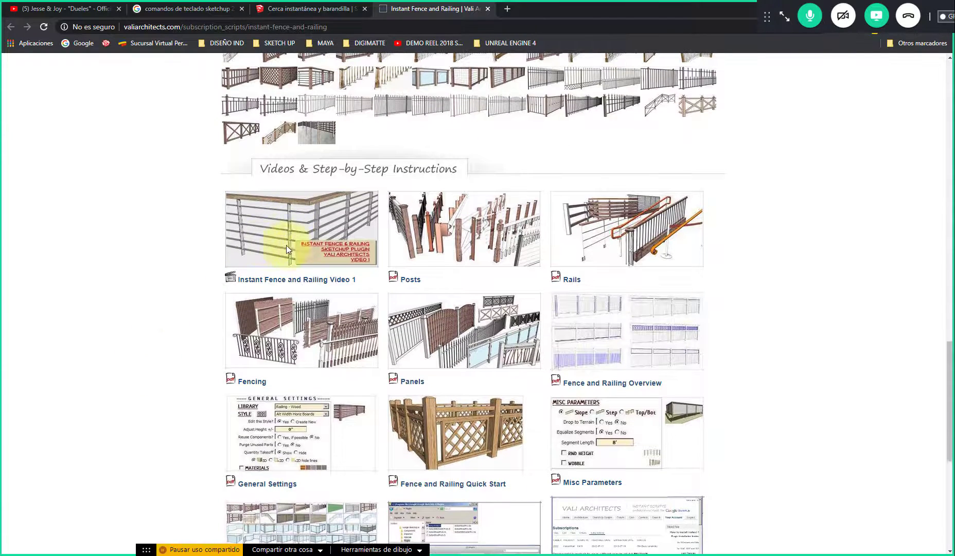
pyautogui.click(292, 281)
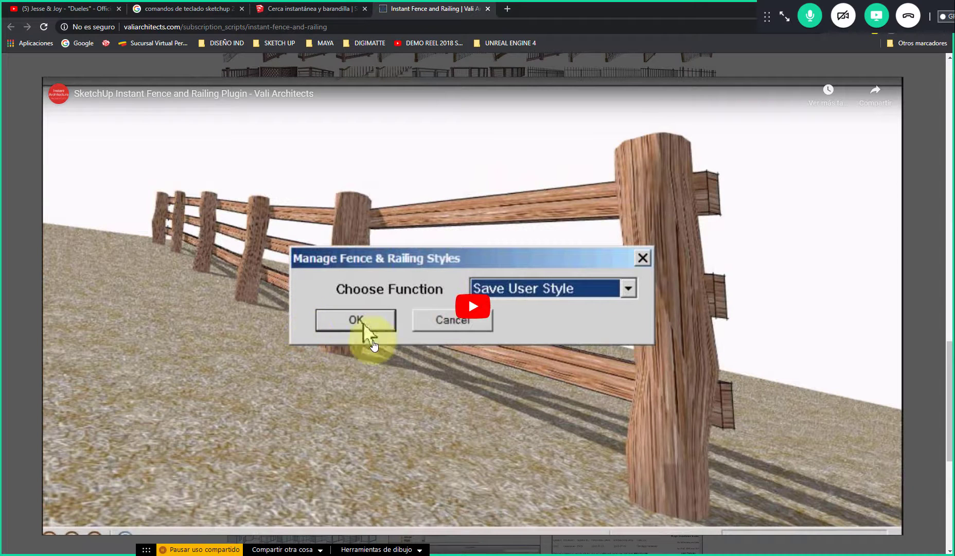
pyautogui.click(473, 306)
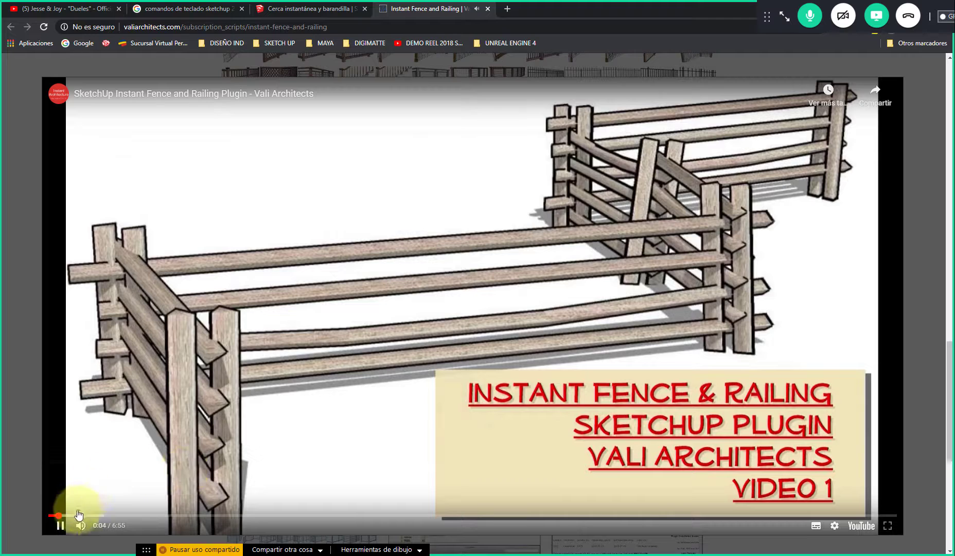
pyautogui.click(81, 515)
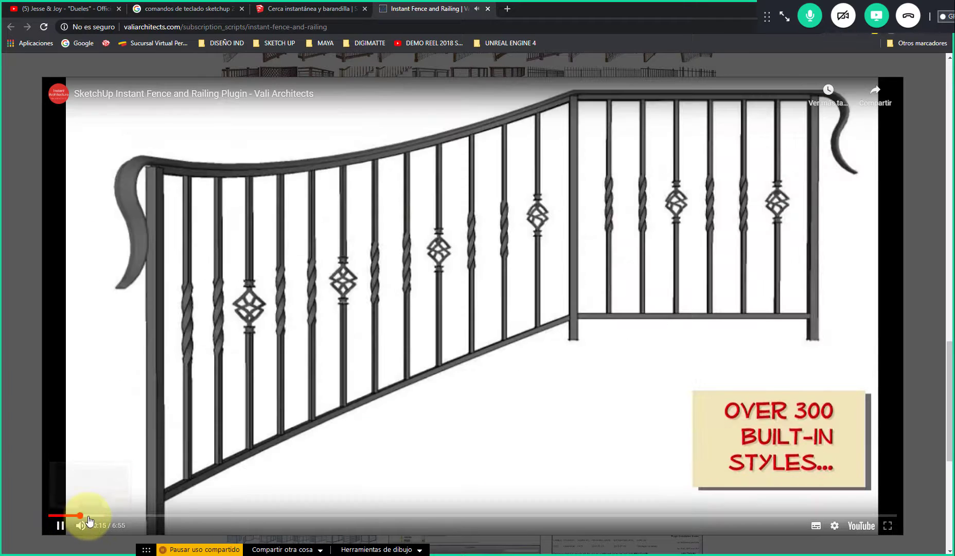
pyautogui.moveTo(94, 515); pyautogui.dragTo(141, 521)
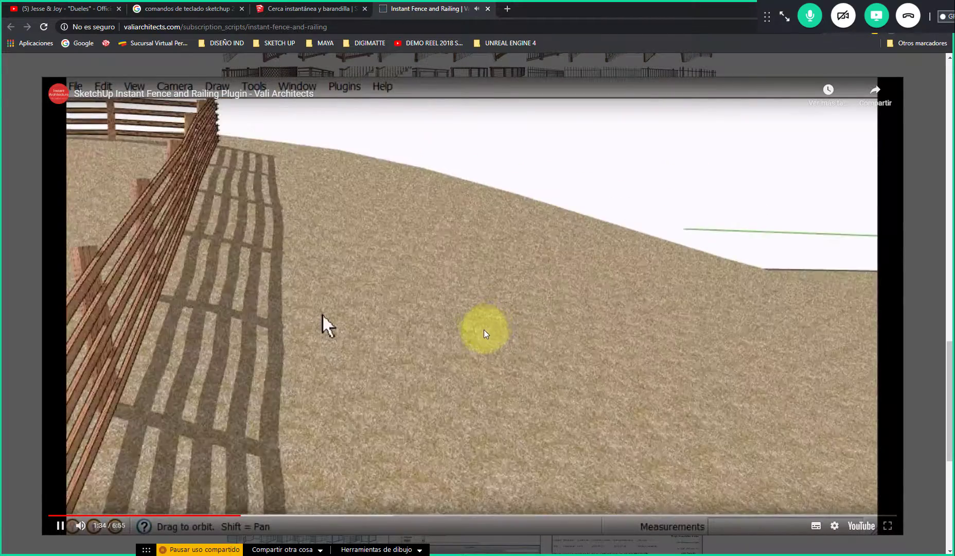
pyautogui.click(444, 251)
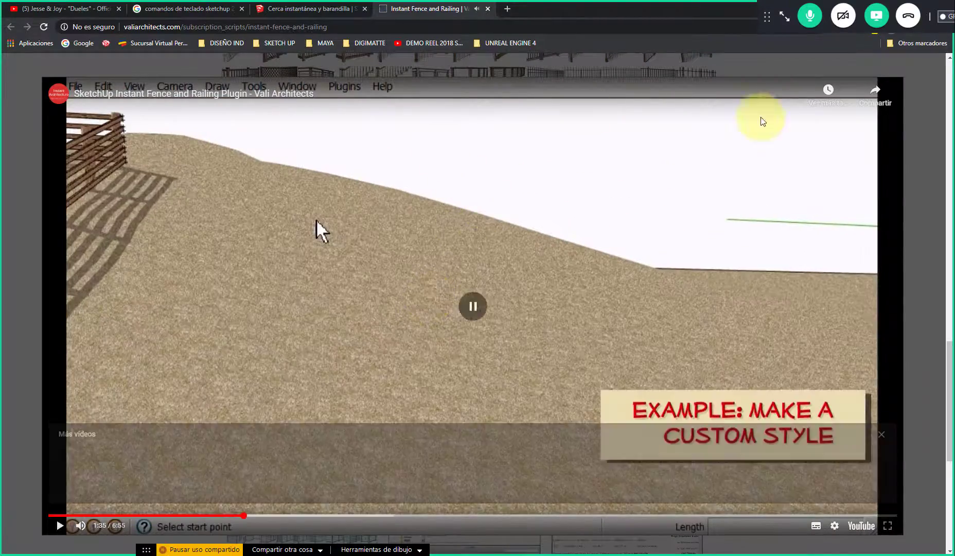
pyautogui.click(915, 129)
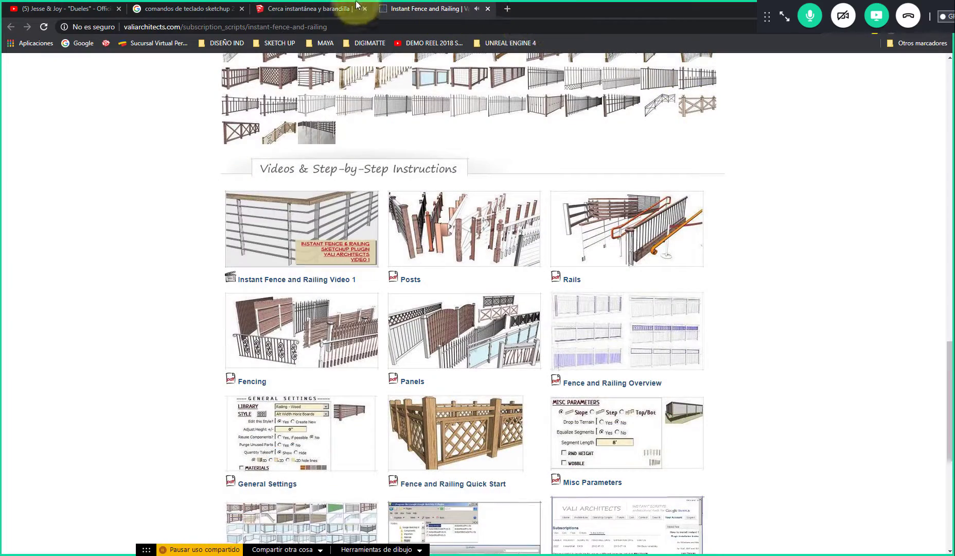
# Step: Finish looking over the developer's page and return to the Architecture category of Extension Warehouse
pyautogui.scroll(-7, 111, 330)
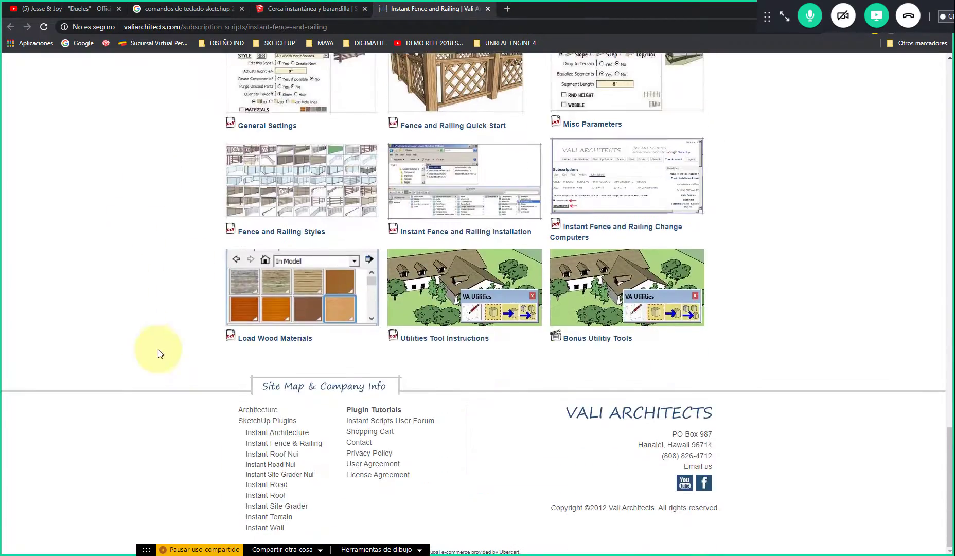
pyautogui.scroll(20, 103, 308)
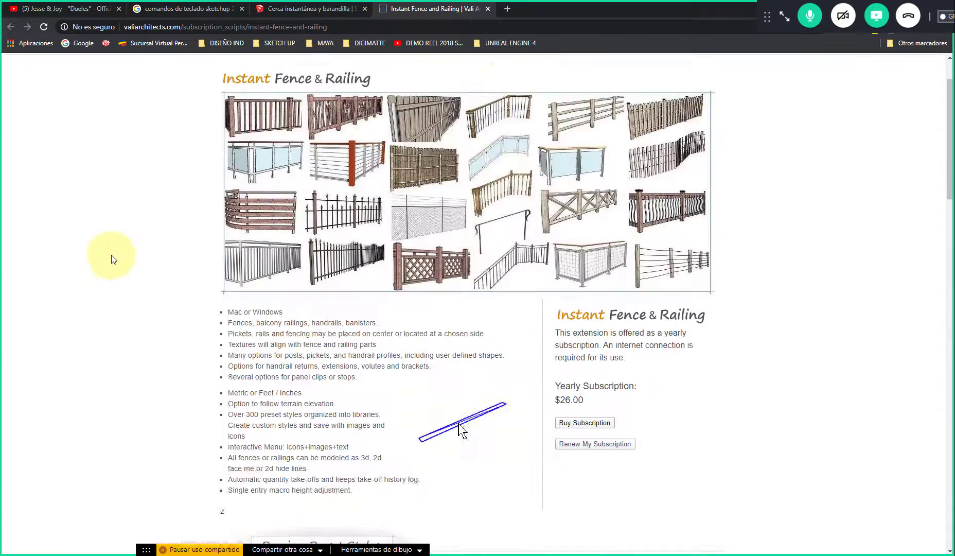
pyautogui.click(301, 10)
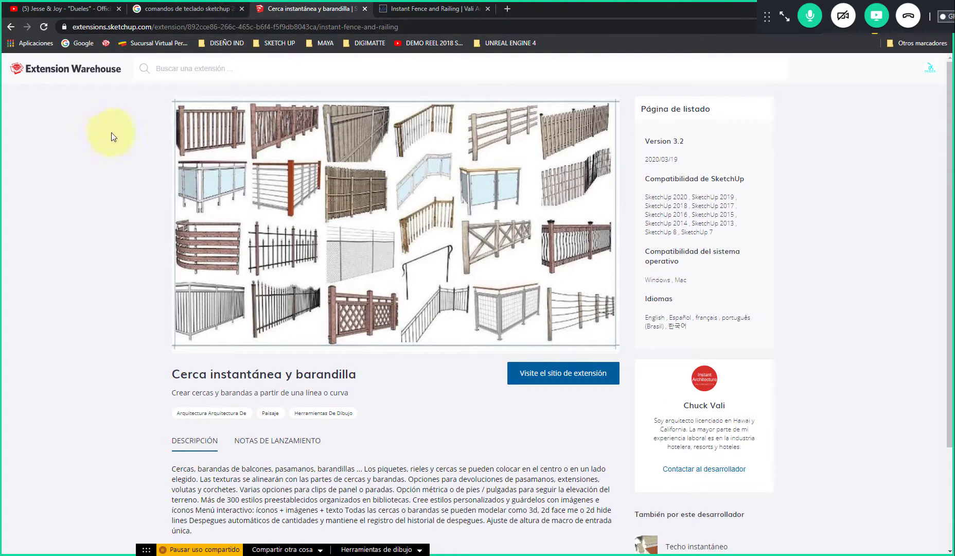
pyautogui.click(8, 29)
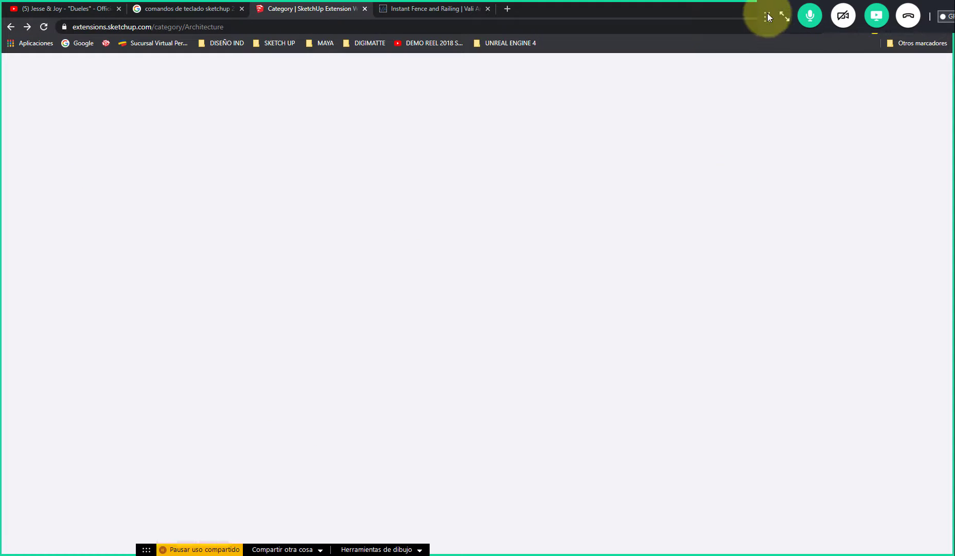
# Step: Move the meeting controls out of the way and look through the extensions listed in the Architecture category
pyautogui.moveTo(768, 13); pyautogui.dragTo(465, 544)
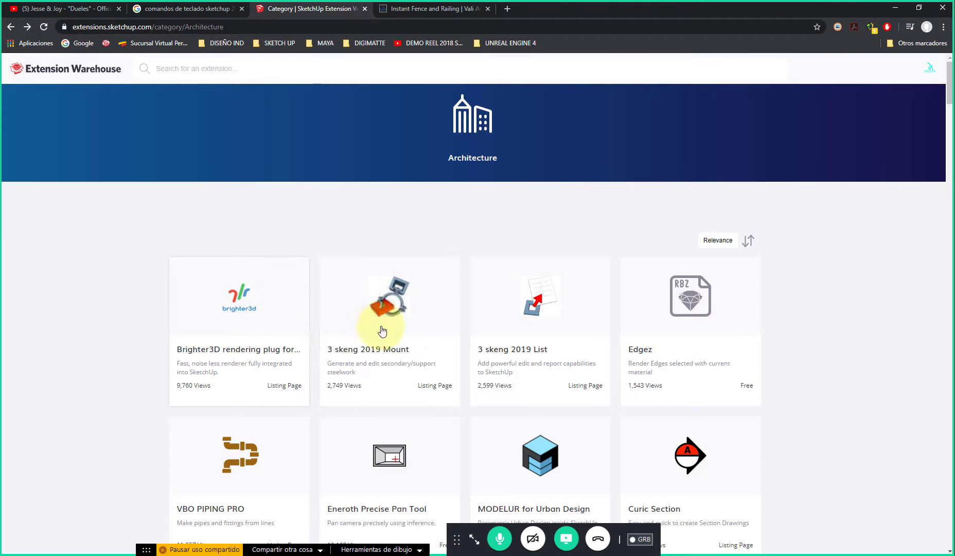
pyautogui.scroll(-1, 138, 369)
pyautogui.scroll(-2, 98, 444)
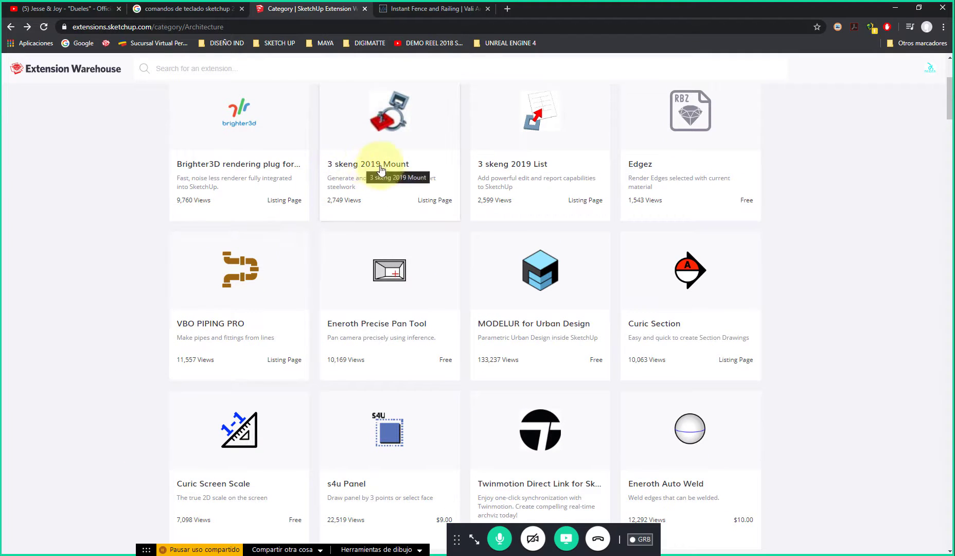
pyautogui.scroll(-4, 102, 292)
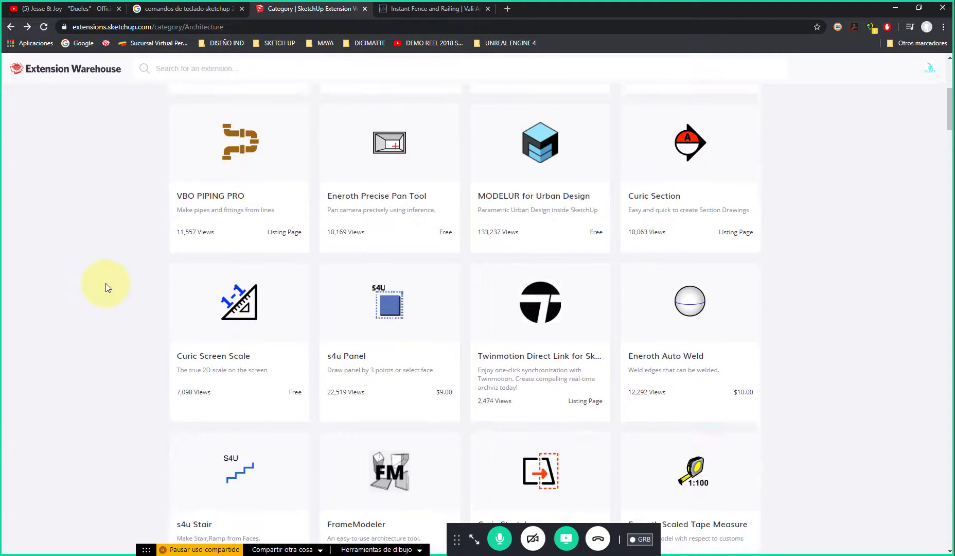
pyautogui.scroll(-1, 70, 468)
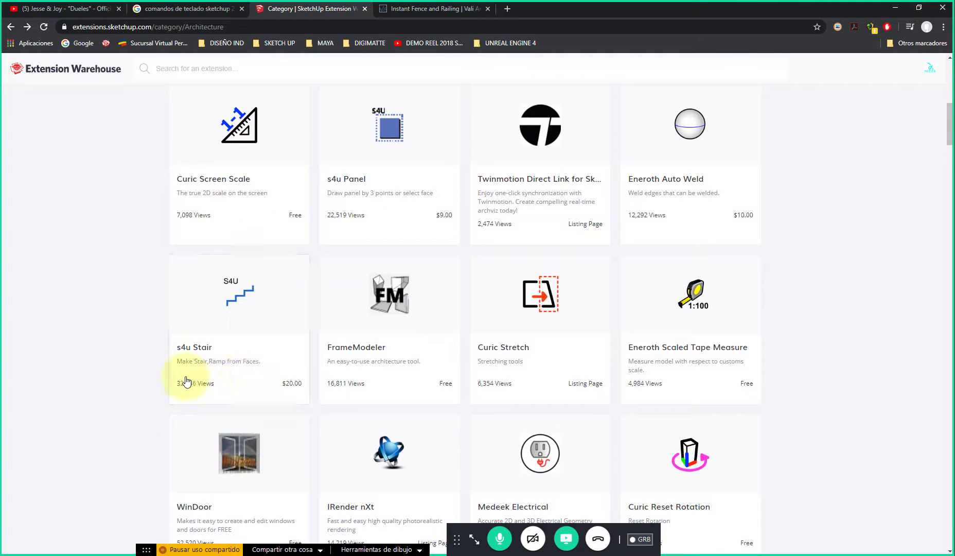
pyautogui.scroll(-3, 156, 315)
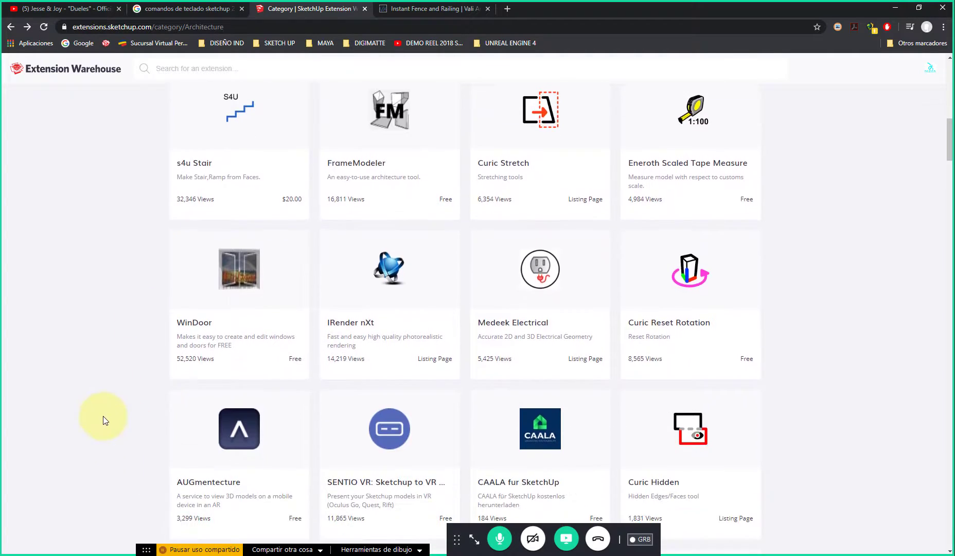
pyautogui.scroll(-3, 105, 442)
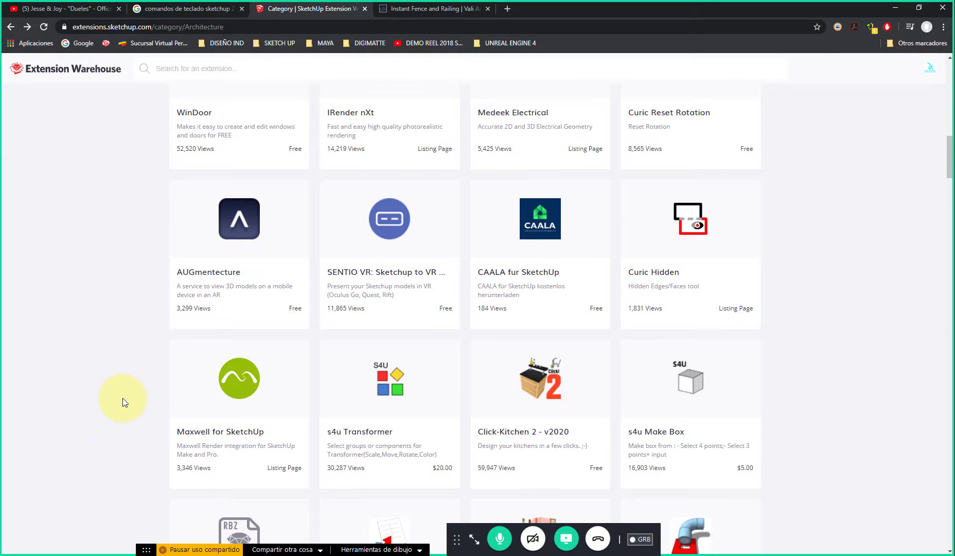
pyautogui.scroll(-3, 116, 408)
pyautogui.scroll(15, 832, 237)
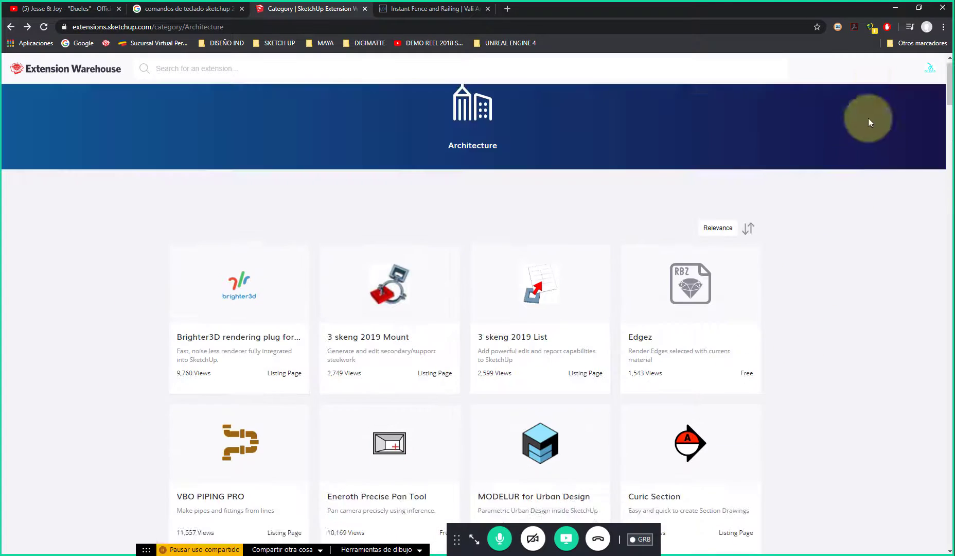
# Step: Switch back to the chalet model in SketchUp and lower the system volume of the background music
pyautogui.click(896, 7)
pyautogui.moveTo(458, 263); pyautogui.dragTo(415, 363, button='middle')
pyautogui.press('XF86AudioLowerVolume')
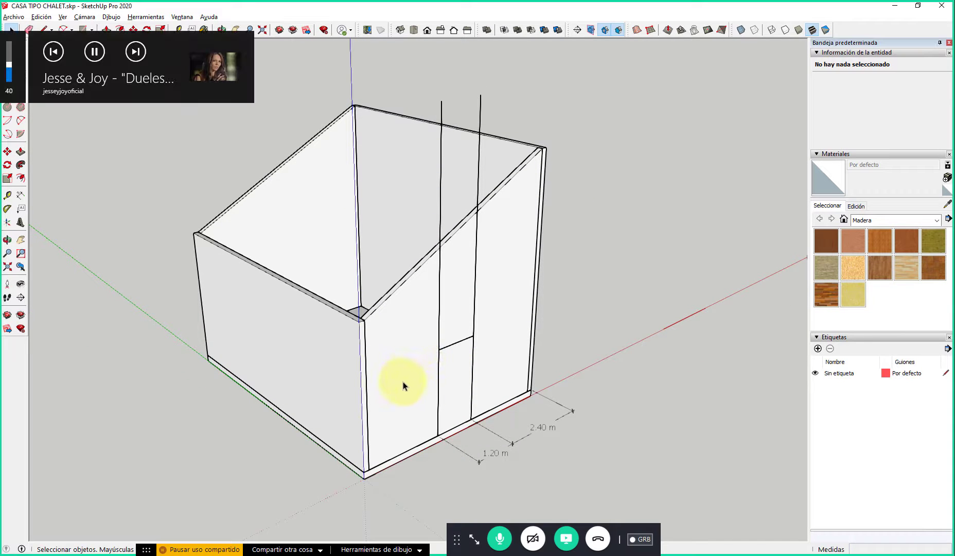
pyautogui.moveTo(485, 344); pyautogui.dragTo(418, 397, button='middle')
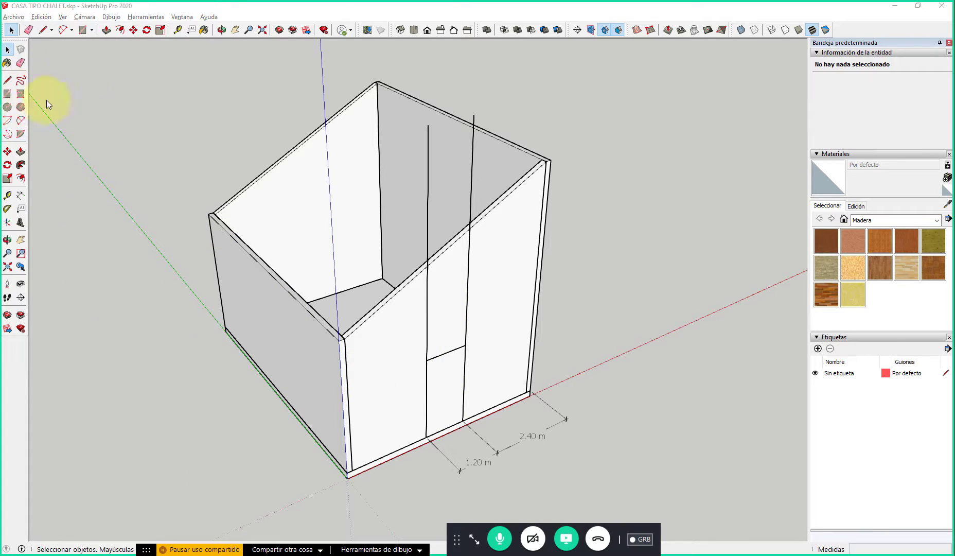
# Step: Switch to the YouTube music video in the browser and adjust its player volume
pyautogui.hotkey('alt', 'Tab')
pyautogui.click(76, 9)
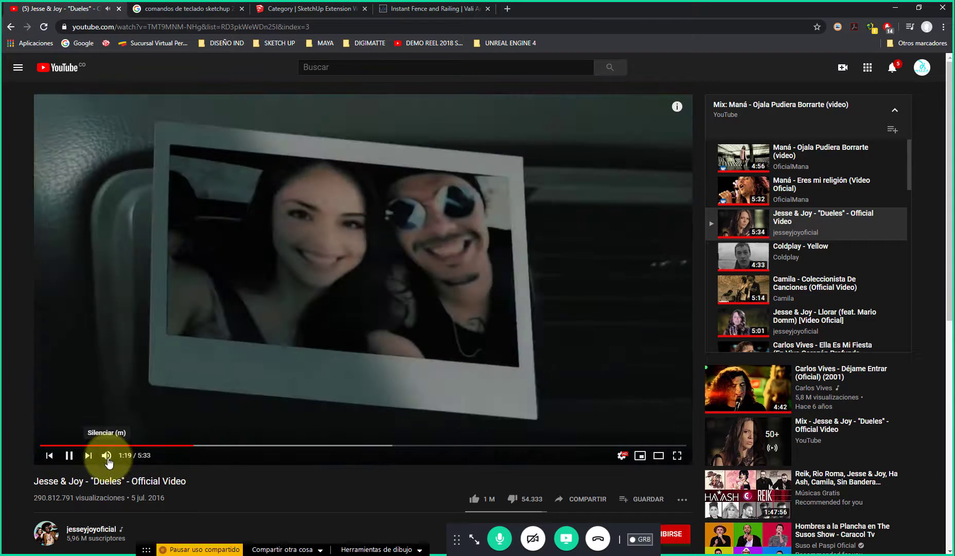
pyautogui.click(124, 455)
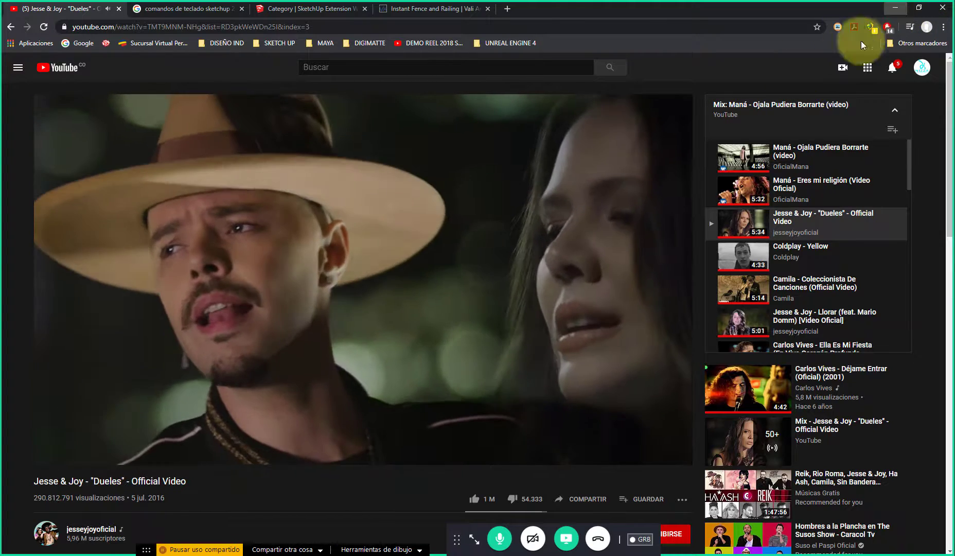
# Step: Return to the chalet model in SketchUp and open the front wall group for editing
pyautogui.click(895, 7)
pyautogui.moveTo(443, 346); pyautogui.dragTo(488, 299, button='middle')
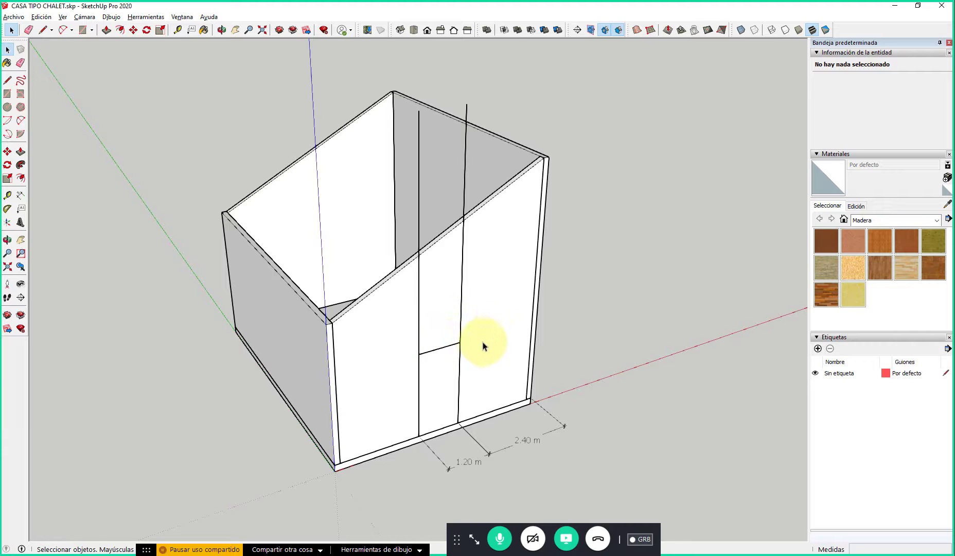
pyautogui.moveTo(486, 344); pyautogui.dragTo(535, 313, button='middle')
pyautogui.moveTo(496, 345); pyautogui.dragTo(507, 309, button='middle')
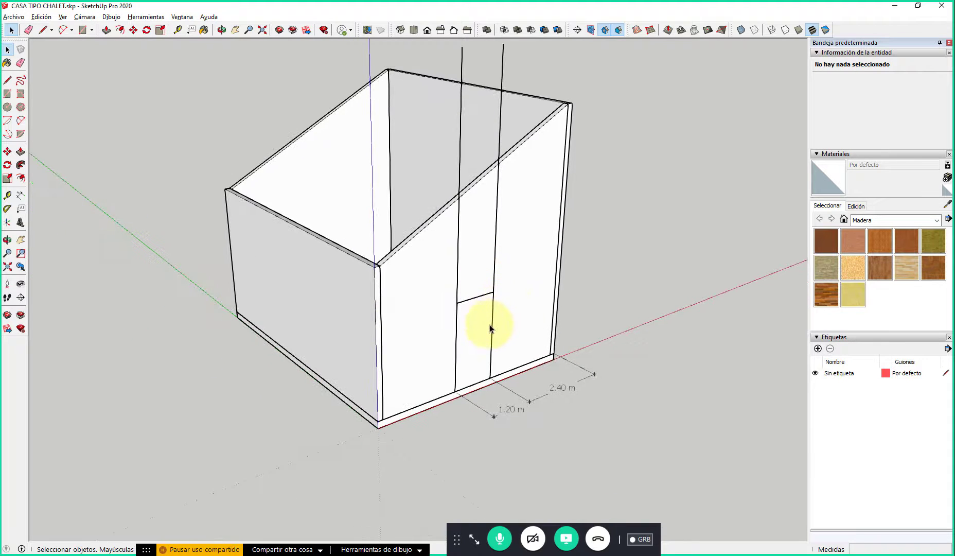
pyautogui.scroll(5, 489, 330)
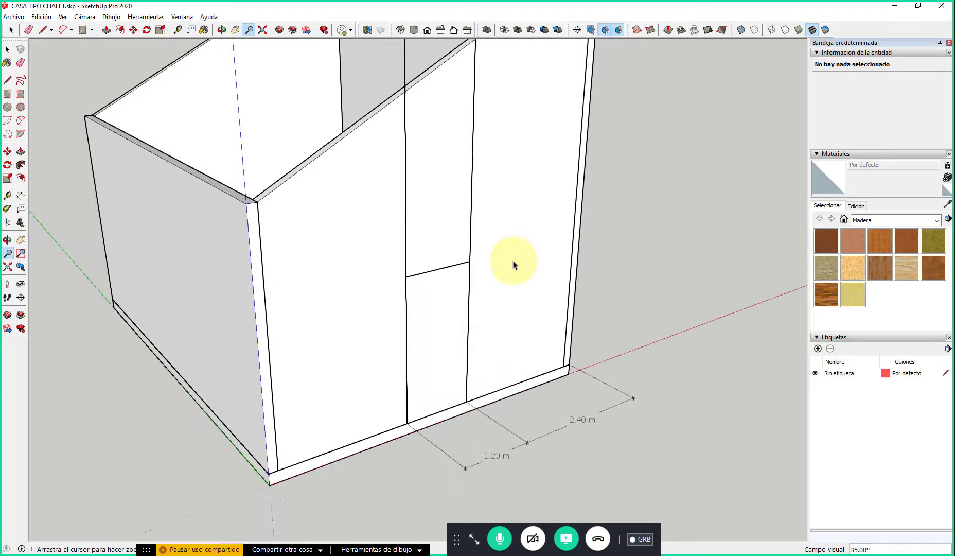
pyautogui.press('space')
pyautogui.click(515, 265)
pyautogui.moveTo(487, 241); pyautogui.dragTo(399, 337, button='middle')
pyautogui.doubleClick(499, 245)
pyautogui.moveTo(607, 280); pyautogui.dragTo(478, 264, button='middle')
pyautogui.moveTo(519, 363); pyautogui.dragTo(471, 305, button='middle')
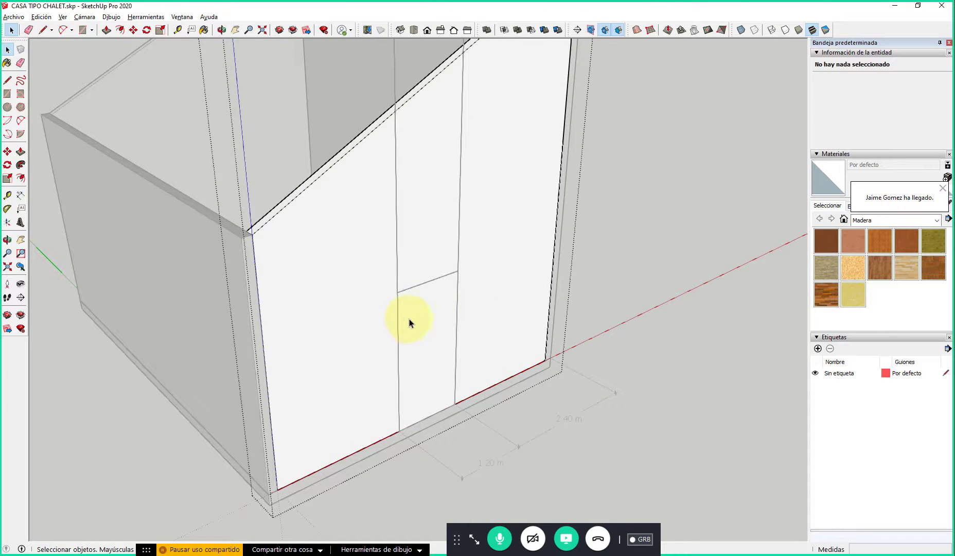
# Step: Draw a 2.50 m by 1.20 m door rectangle on the front wall face, following the door outline down to the wall's base
pyautogui.press('r')
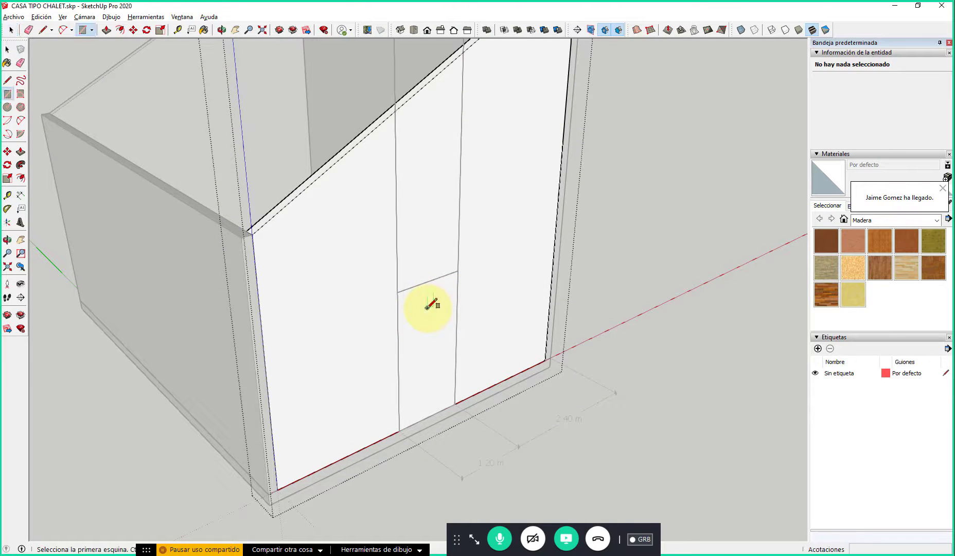
pyautogui.click(397, 293)
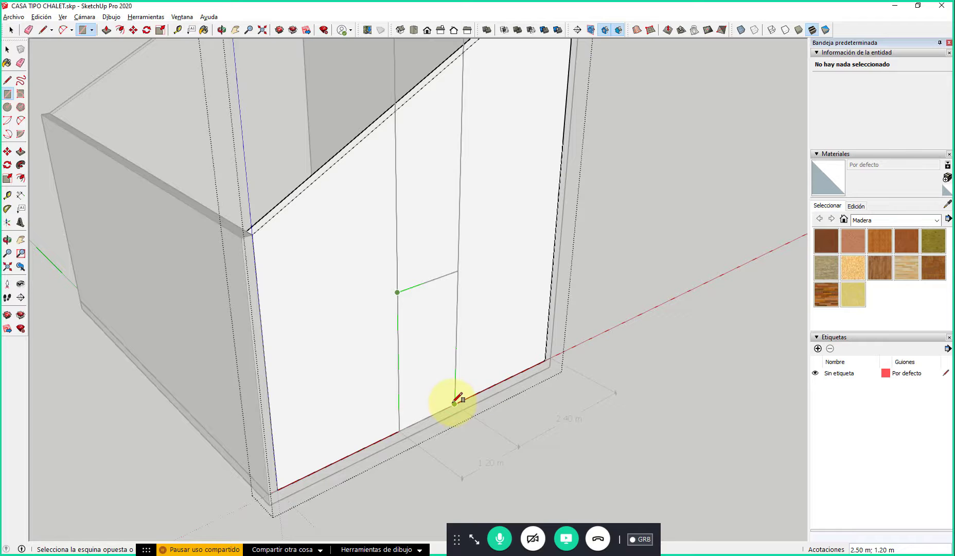
pyautogui.moveTo(454, 371)
pyautogui.mouseDown(button='middle')
pyautogui.moveTo(342, 355)
pyautogui.moveTo(363, 362)
pyautogui.moveTo(469, 340)
pyautogui.moveTo(462, 331)
pyautogui.moveTo(547, 313)
pyautogui.mouseUp(button='middle')
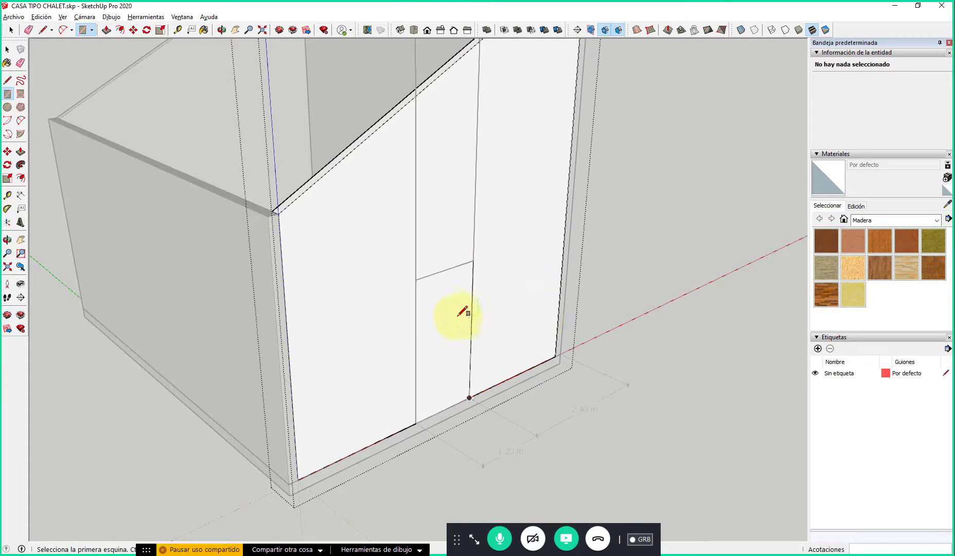
pyautogui.press('space')
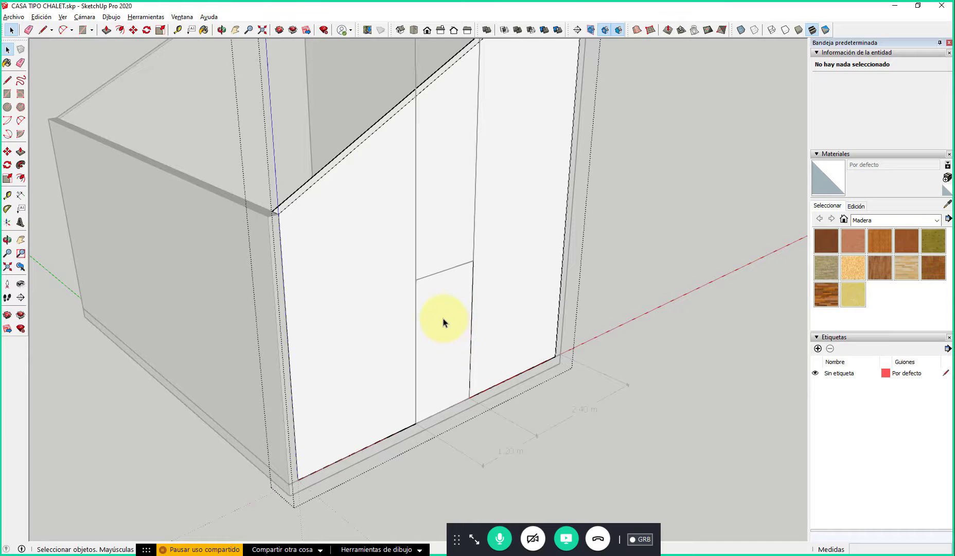
# Step: Select the door rectangle's face on the front wall and examine it up close from several angles
pyautogui.moveTo(450, 306); pyautogui.dragTo(437, 372, button='middle')
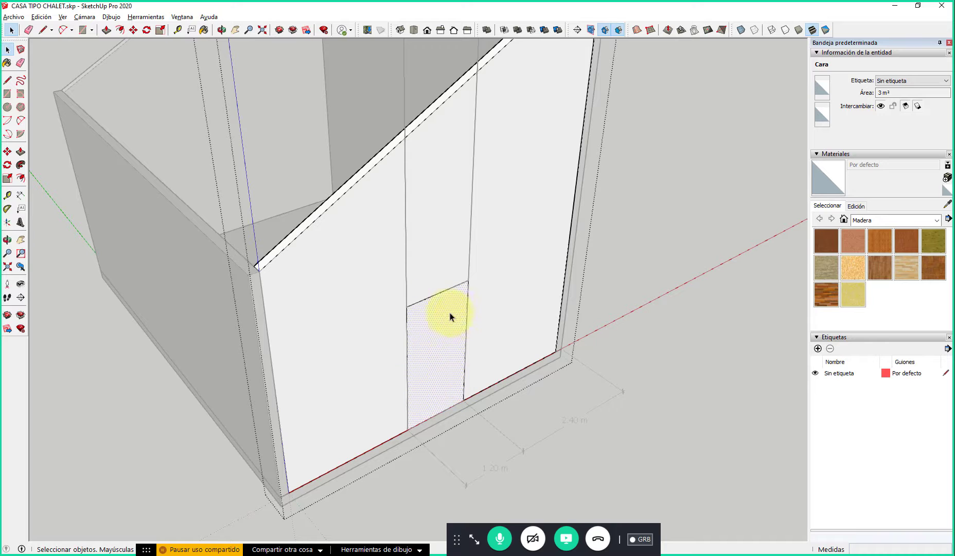
pyautogui.moveTo(456, 359); pyautogui.dragTo(488, 367, button='middle')
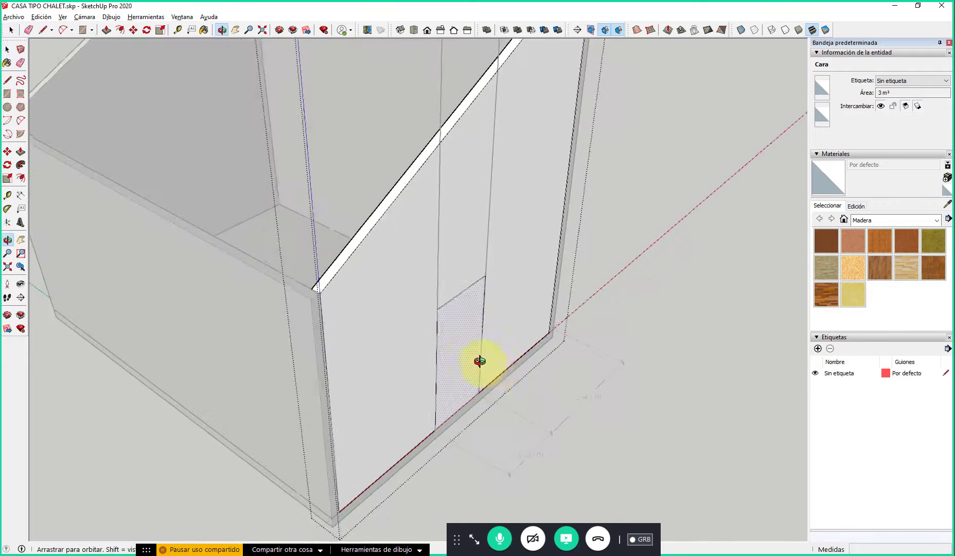
pyautogui.scroll(2, 437, 375)
pyautogui.scroll(4, 471, 278)
pyautogui.press('z')
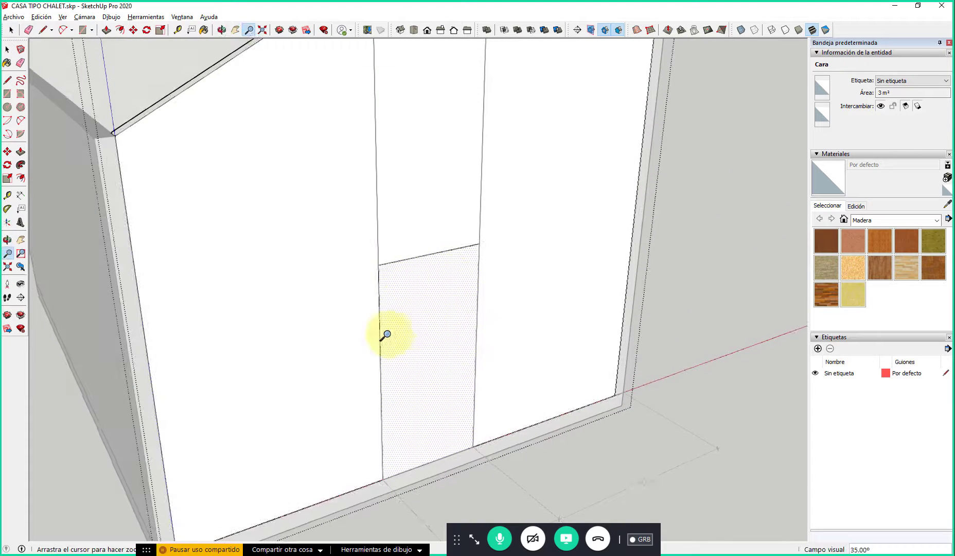
pyautogui.moveTo(437, 366); pyautogui.dragTo(427, 320, button='middle')
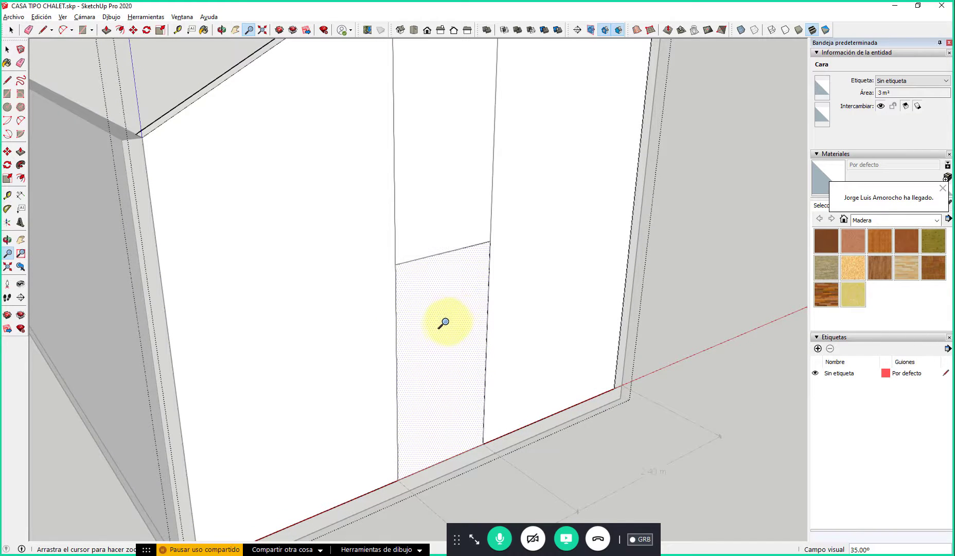
pyautogui.moveTo(421, 346); pyautogui.dragTo(486, 288, button='middle')
pyautogui.moveTo(486, 287); pyautogui.dragTo(432, 391)
pyautogui.moveTo(434, 391); pyautogui.dragTo(432, 334, button='middle')
pyautogui.moveTo(433, 335); pyautogui.dragTo(451, 301)
pyautogui.press('space')
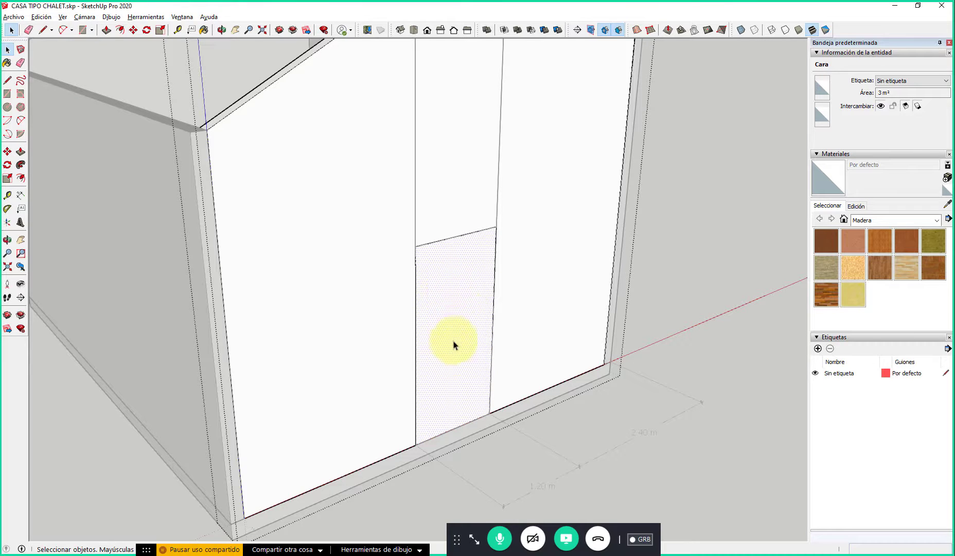
pyautogui.moveTo(446, 332); pyautogui.dragTo(520, 309, button='middle')
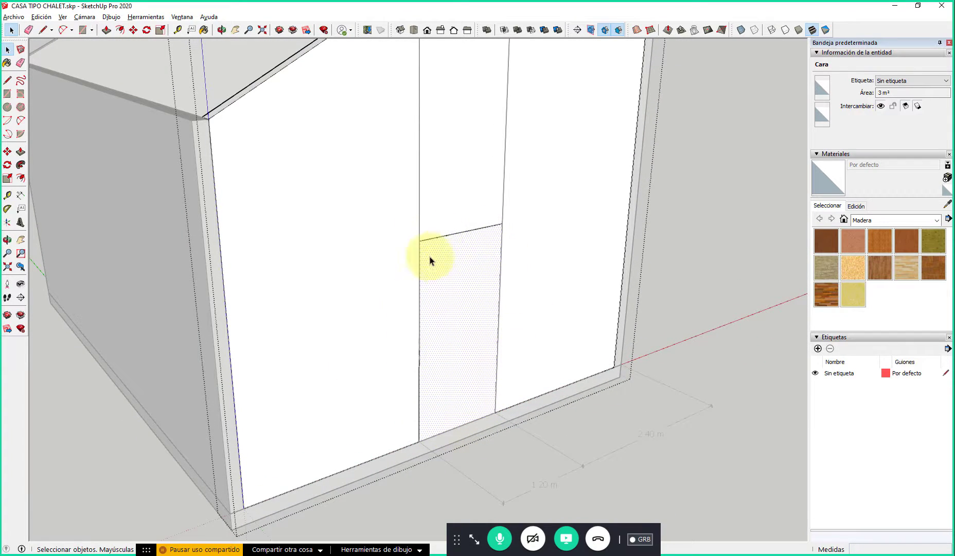
pyautogui.moveTo(426, 401); pyautogui.dragTo(399, 355, button='middle')
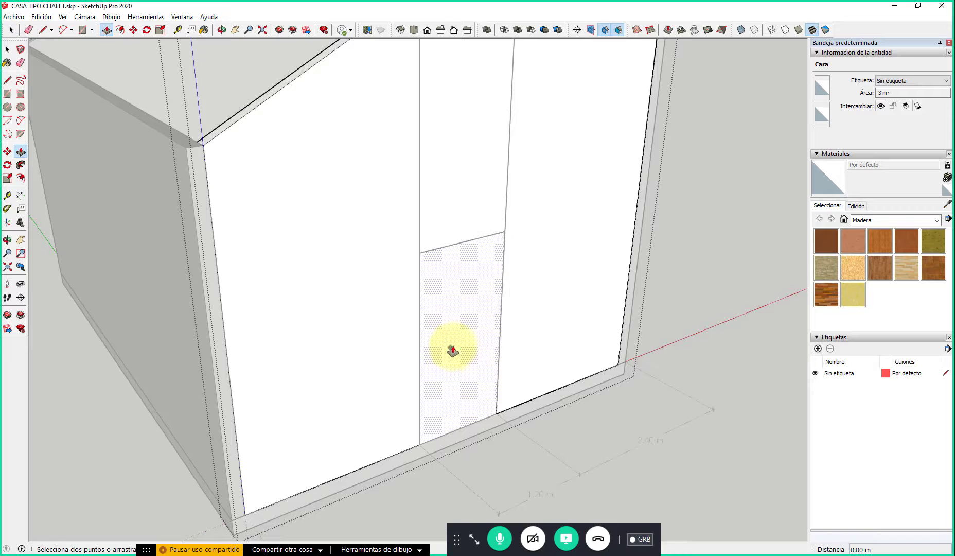
# Step: Push the door face 0.15 m inward through the full wall thickness to cut the doorway, and check the opening
pyautogui.moveTo(458, 326); pyautogui.dragTo(441, 384, button='middle')
pyautogui.moveTo(442, 384)
pyautogui.mouseDown()
pyautogui.moveTo(450, 390)
pyautogui.moveTo(436, 369)
pyautogui.moveTo(503, 505)
pyautogui.moveTo(469, 425)
pyautogui.moveTo(486, 416)
pyautogui.moveTo(433, 367)
pyautogui.moveTo(508, 472)
pyautogui.moveTo(440, 373)
pyautogui.mouseUp()
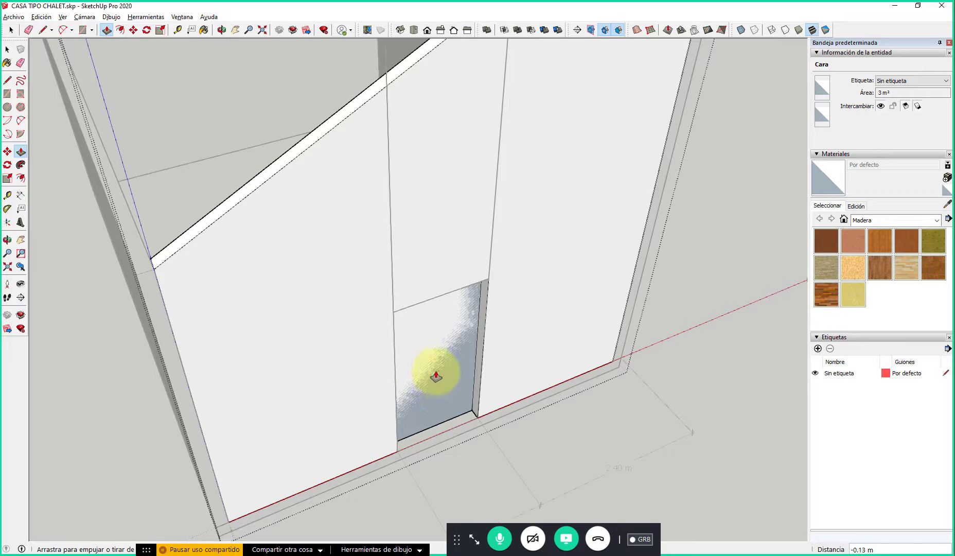
pyautogui.moveTo(441, 361)
pyautogui.mouseDown()
pyautogui.moveTo(434, 370)
pyautogui.moveTo(436, 363)
pyautogui.mouseUp()
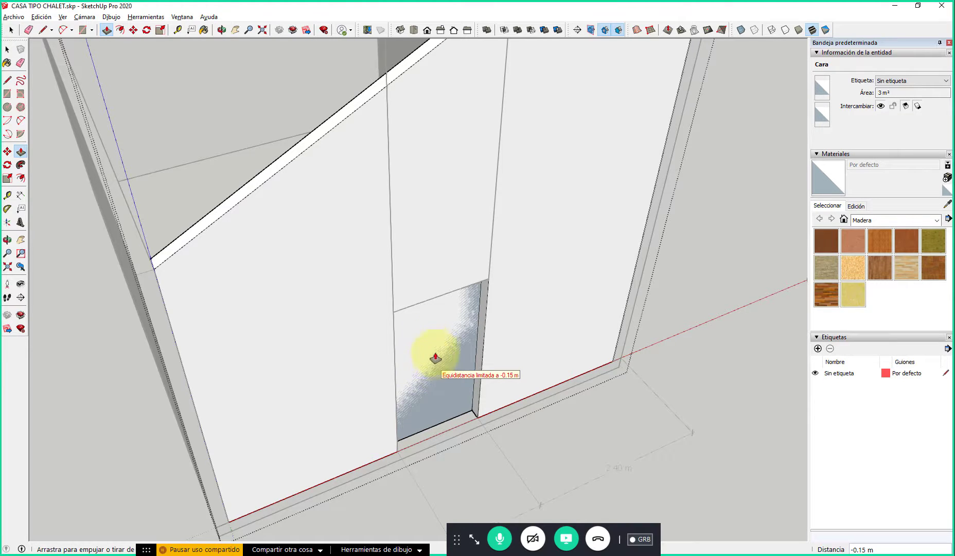
pyautogui.moveTo(441, 387); pyautogui.dragTo(444, 346)
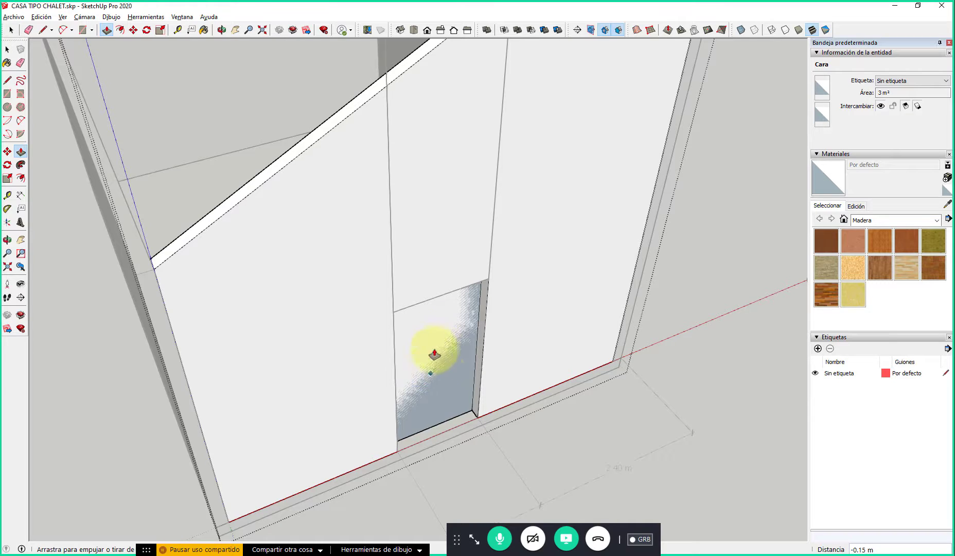
pyautogui.moveTo(442, 377); pyautogui.dragTo(445, 338)
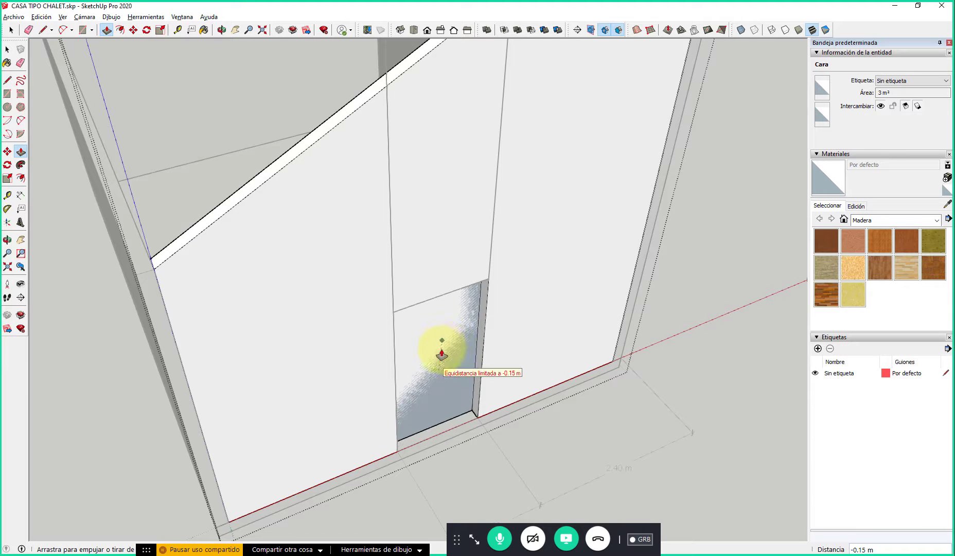
pyautogui.moveTo(427, 346); pyautogui.dragTo(488, 314, button='middle')
pyautogui.moveTo(488, 313); pyautogui.dragTo(461, 343)
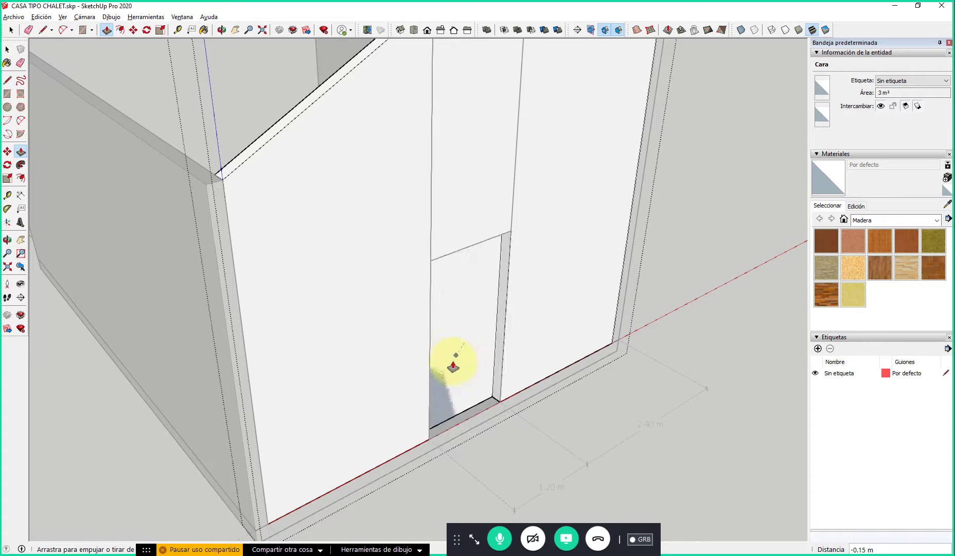
pyautogui.moveTo(459, 346); pyautogui.dragTo(449, 342, button='middle')
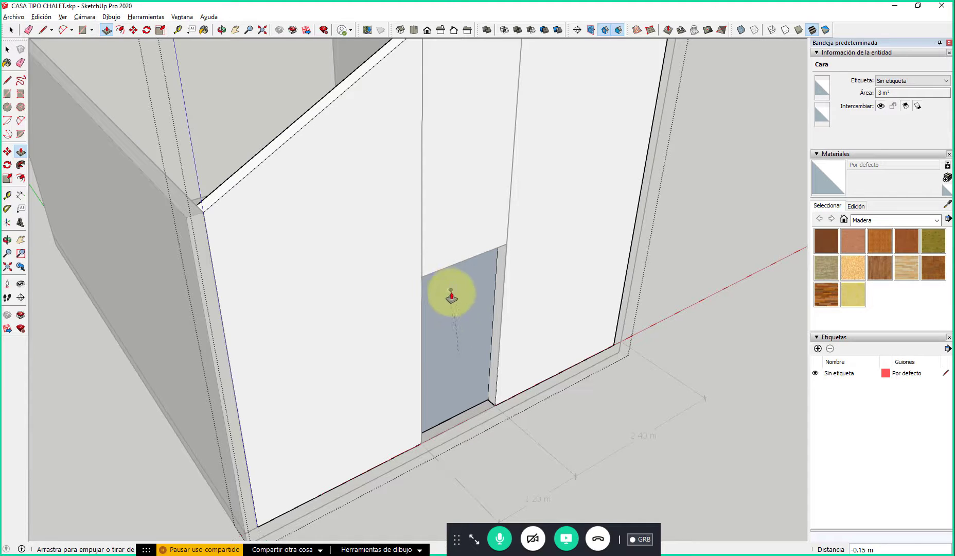
pyautogui.moveTo(444, 314); pyautogui.dragTo(420, 363, button='middle')
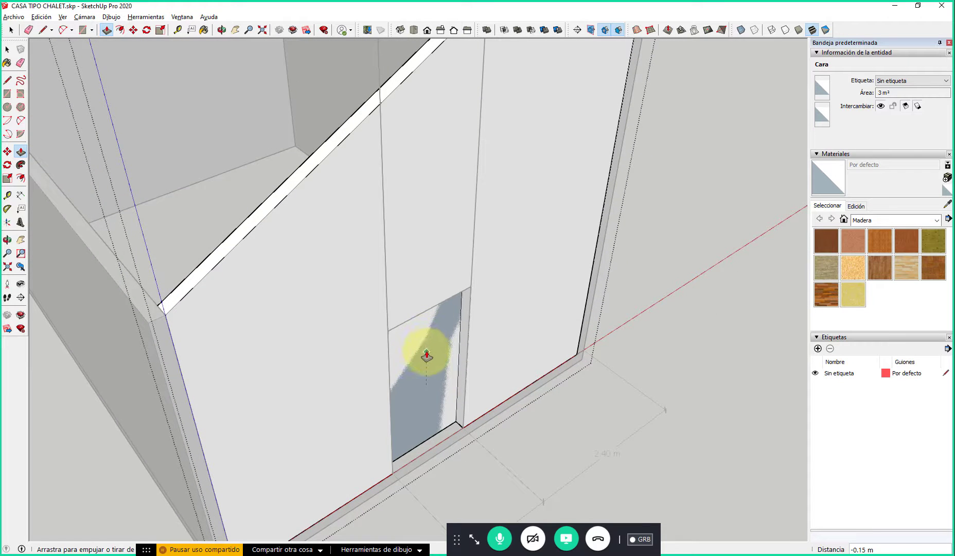
pyautogui.click(425, 355)
pyautogui.moveTo(413, 398); pyautogui.dragTo(304, 319, button='middle')
pyautogui.scroll(-3, 575, 341)
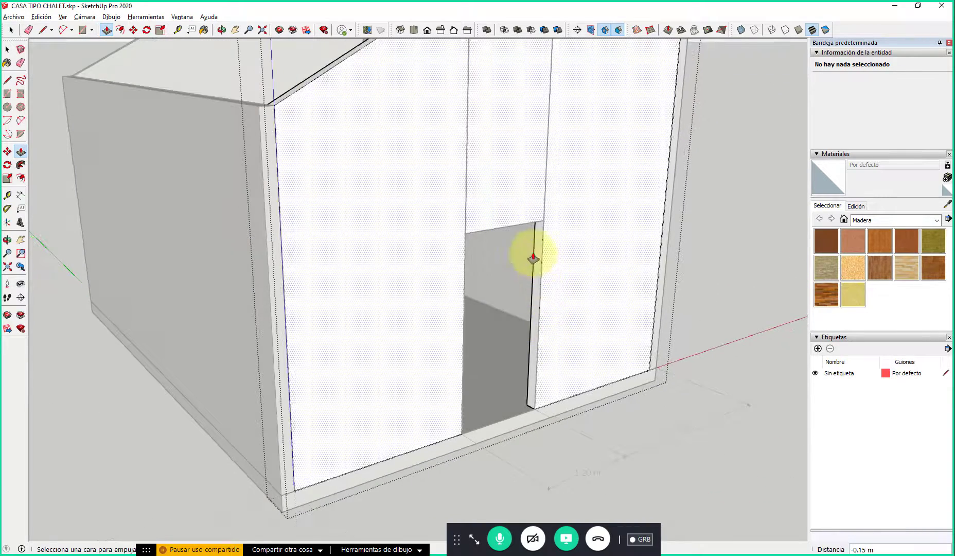
pyautogui.scroll(3, 515, 287)
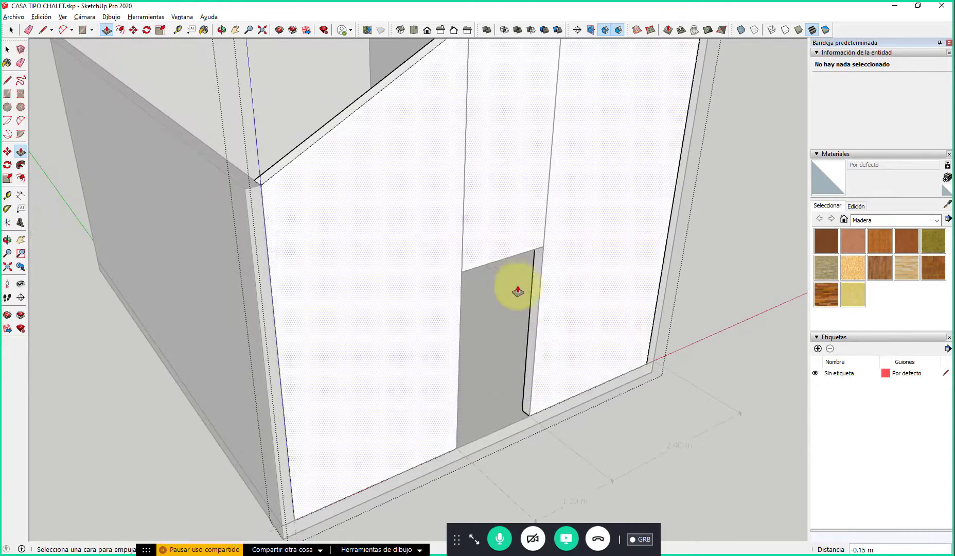
# Step: Finish editing the front wall group and examine the wall with its doorway from the outside
pyautogui.moveTo(495, 345); pyautogui.dragTo(518, 380, button='middle')
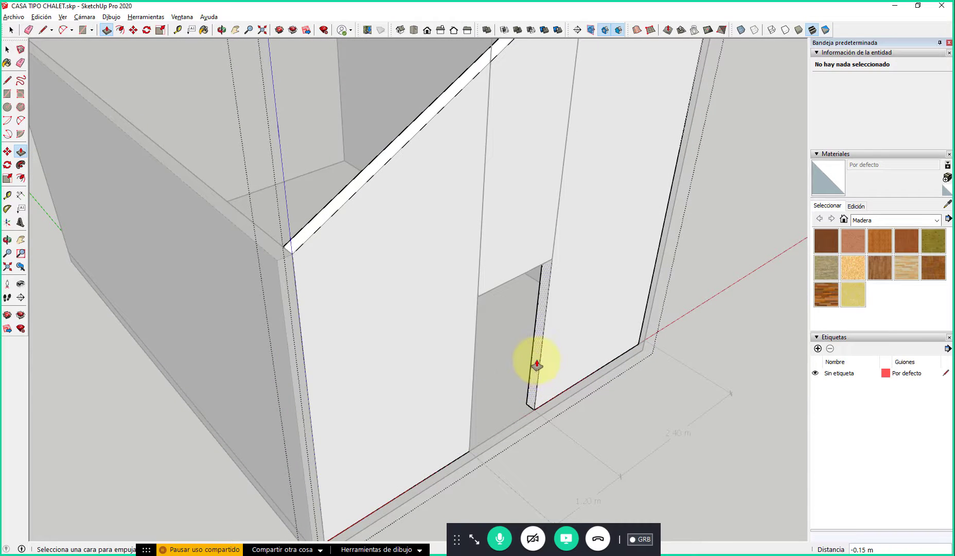
pyautogui.moveTo(526, 378); pyautogui.dragTo(564, 364)
pyautogui.press('space')
pyautogui.moveTo(686, 288); pyautogui.dragTo(639, 260, button='middle')
pyautogui.press('z')
pyautogui.moveTo(639, 260); pyautogui.dragTo(479, 475)
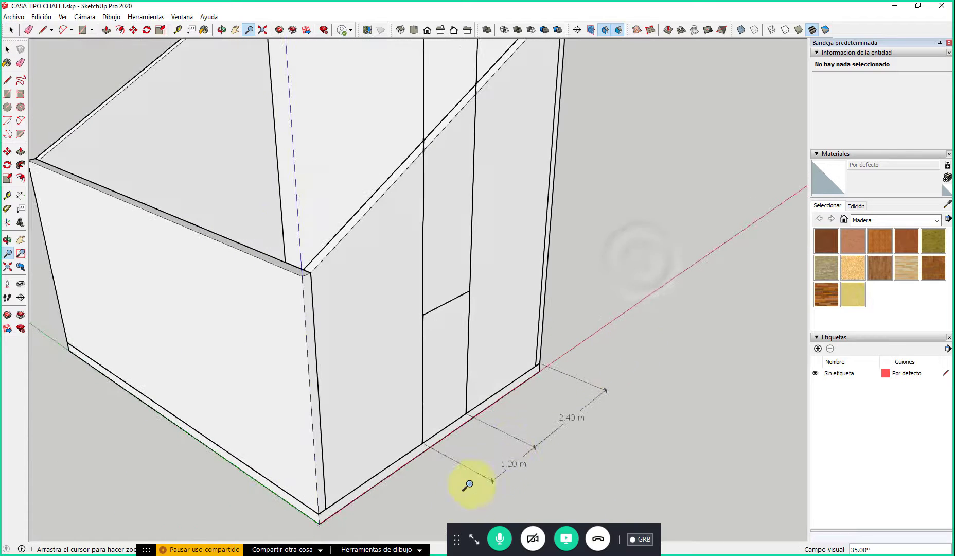
# Step: Open the GoToMeeting chat, and switch to the browser to open the Extension Warehouse home page
pyautogui.click(473, 536)
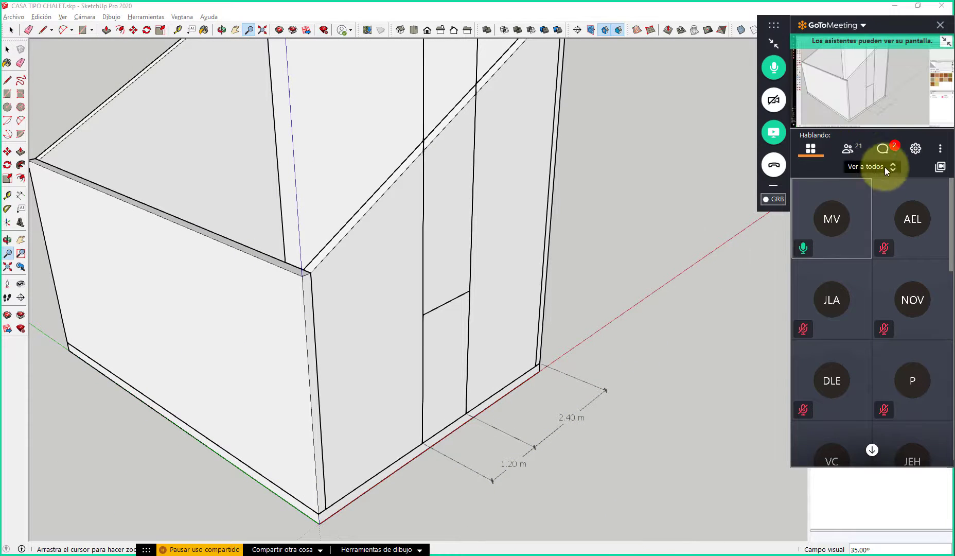
pyautogui.click(883, 148)
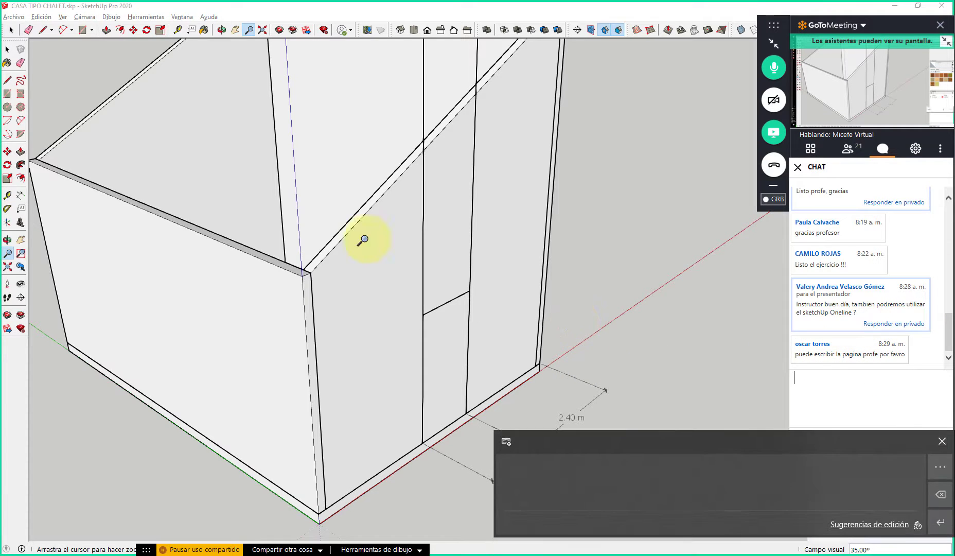
pyautogui.hotkey('alt', 'Tab')
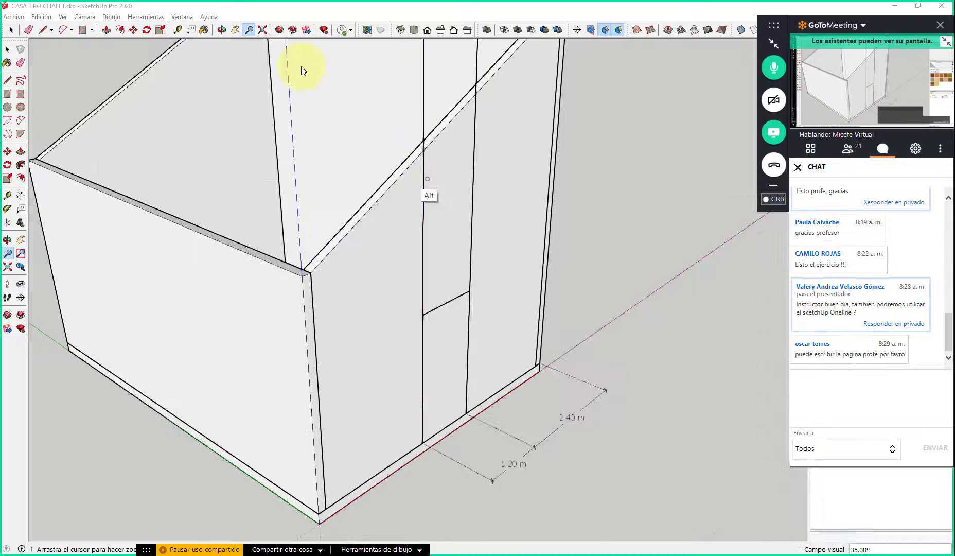
pyautogui.hotkey('alt', 'Tab')
pyautogui.click(282, 13)
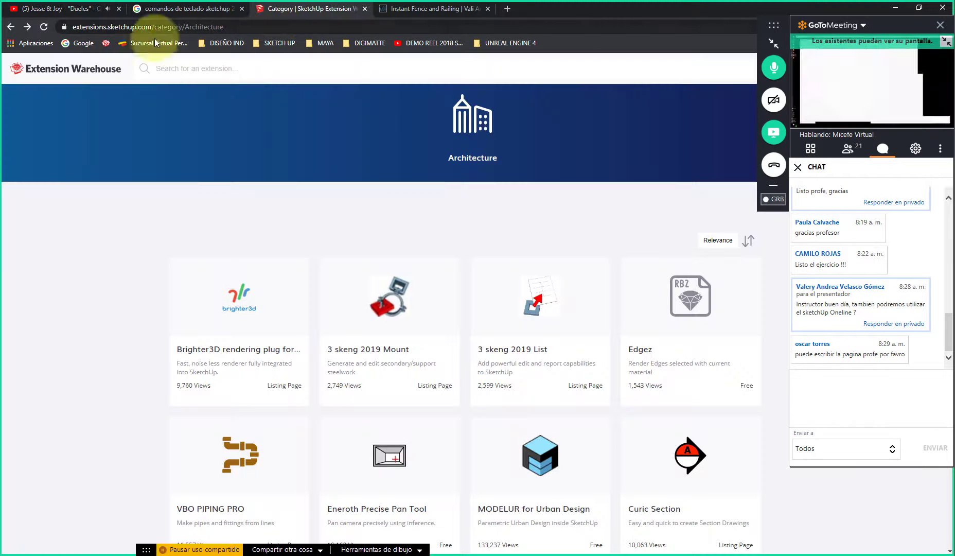
pyautogui.click(122, 131)
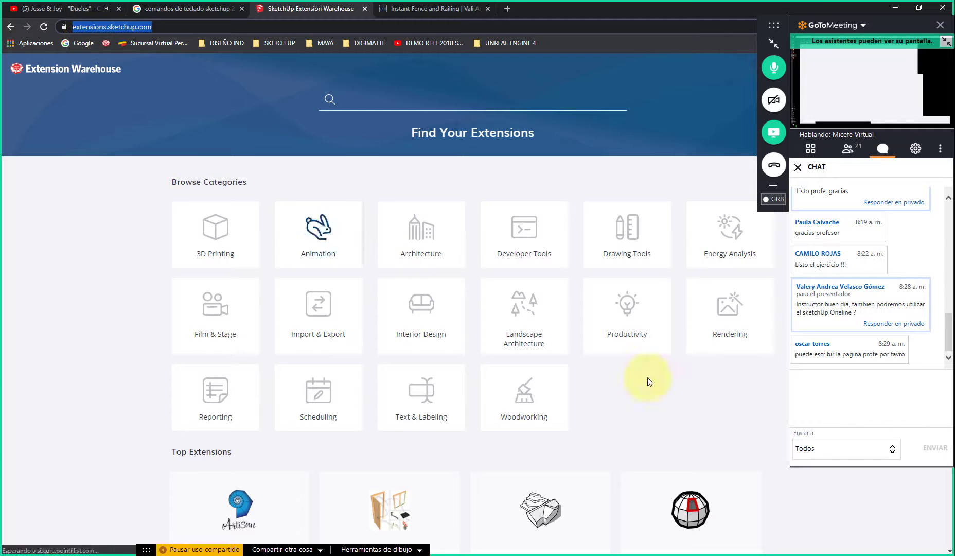
pyautogui.click(847, 400)
pyautogui.write('https://extensions.sketchup.com/')
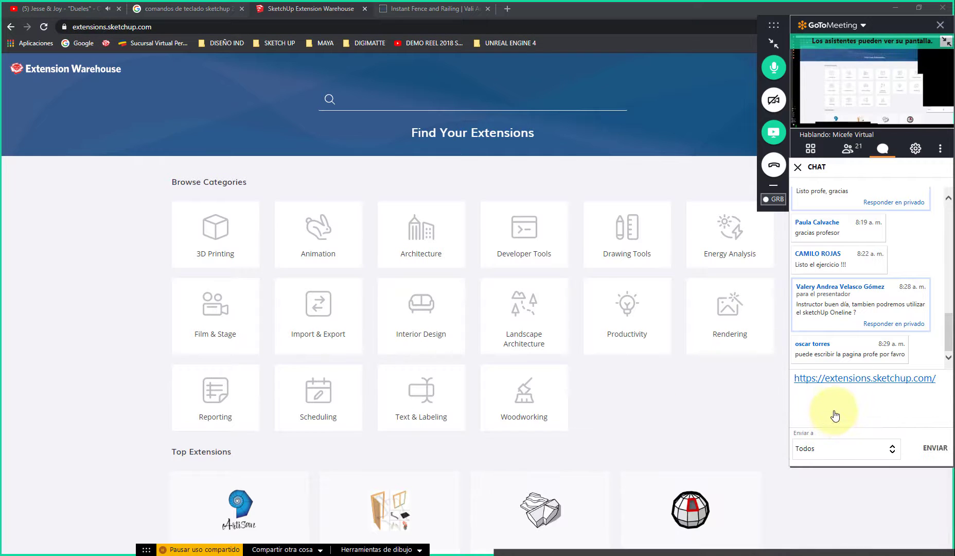
pyautogui.press('Return')
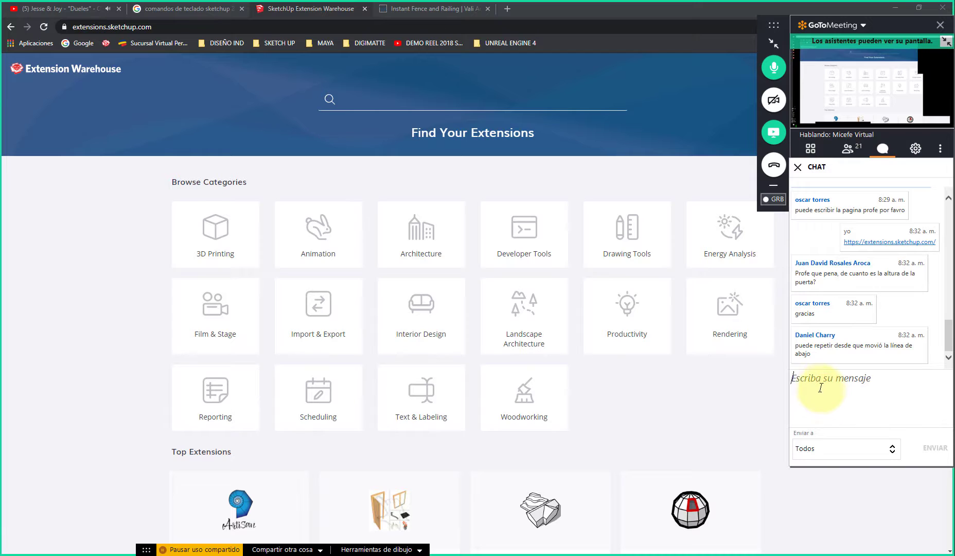
# Step: Switch to the finished model CASA TIPO CHALET 02.skp in SketchUp and examine the front door's dimensions and the whole house
pyautogui.hotkey('alt', 'Tab')
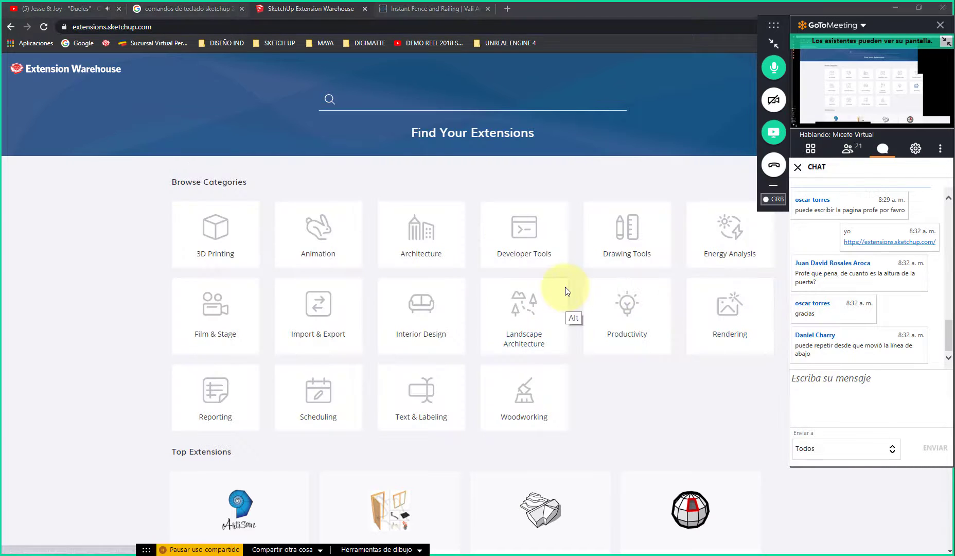
pyautogui.hotkey('alt', 'Tab')
pyautogui.hotkey('alt', 'Tab')
pyautogui.moveTo(631, 280)
pyautogui.mouseDown(button='middle')
pyautogui.moveTo(646, 213)
pyautogui.moveTo(674, 188)
pyautogui.moveTo(698, 190)
pyautogui.moveTo(695, 220)
pyautogui.moveTo(684, 211)
pyautogui.moveTo(674, 245)
pyautogui.moveTo(672, 291)
pyautogui.moveTo(672, 235)
pyautogui.mouseUp(button='middle')
pyautogui.scroll(2, 666, 226)
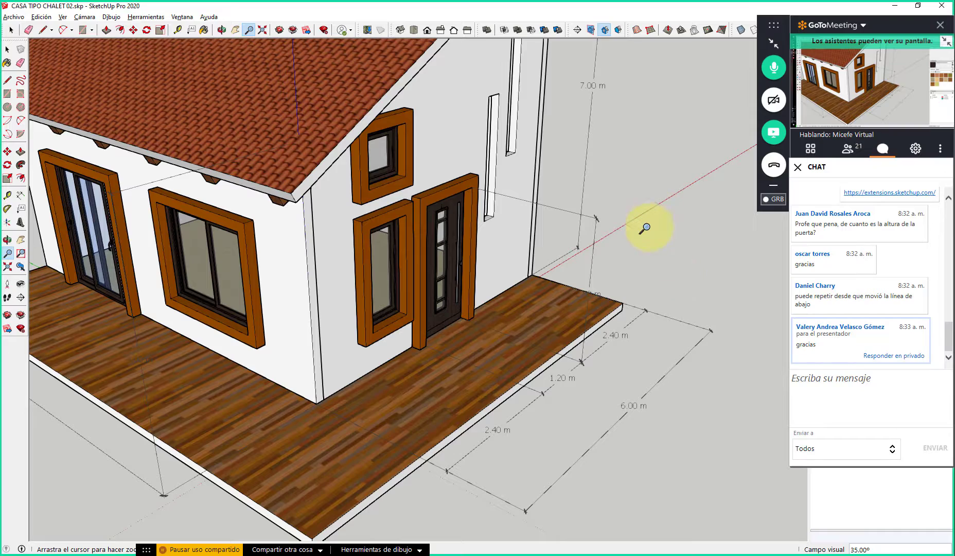
pyautogui.moveTo(640, 269); pyautogui.dragTo(666, 198, button='middle')
pyautogui.scroll(1, 638, 237)
pyautogui.scroll(3, 633, 243)
pyautogui.moveTo(629, 249); pyautogui.dragTo(641, 315, button='middle')
pyautogui.scroll(1, 640, 313)
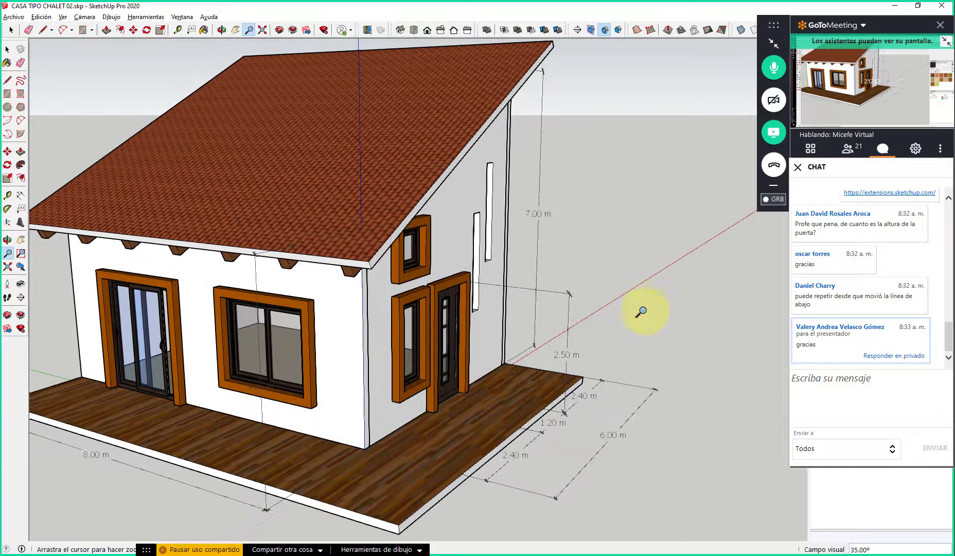
# Step: Paste a screenshot of the finished chalet view into a new Paint picture, and close Paint
pyautogui.press('space')
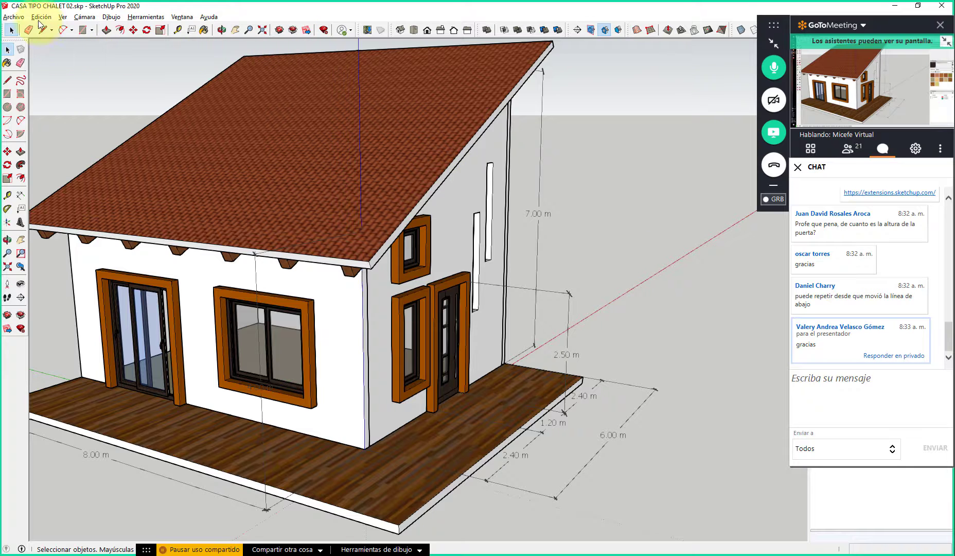
pyautogui.click(7, 22)
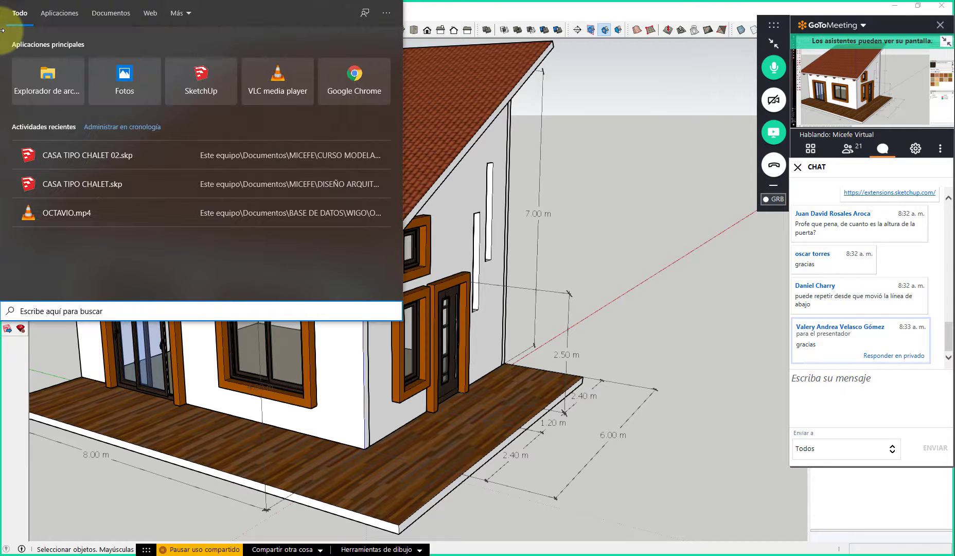
pyautogui.write('paint')
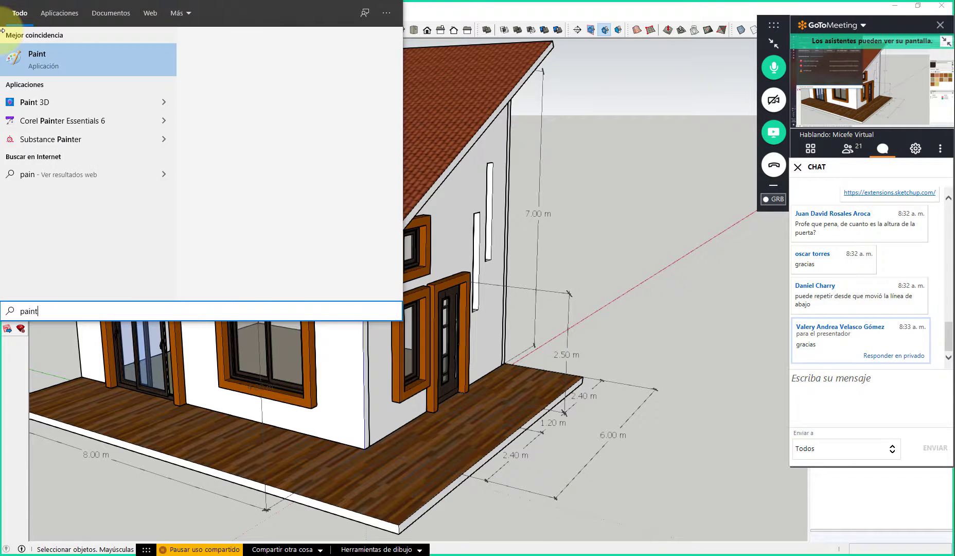
pyautogui.press('Return')
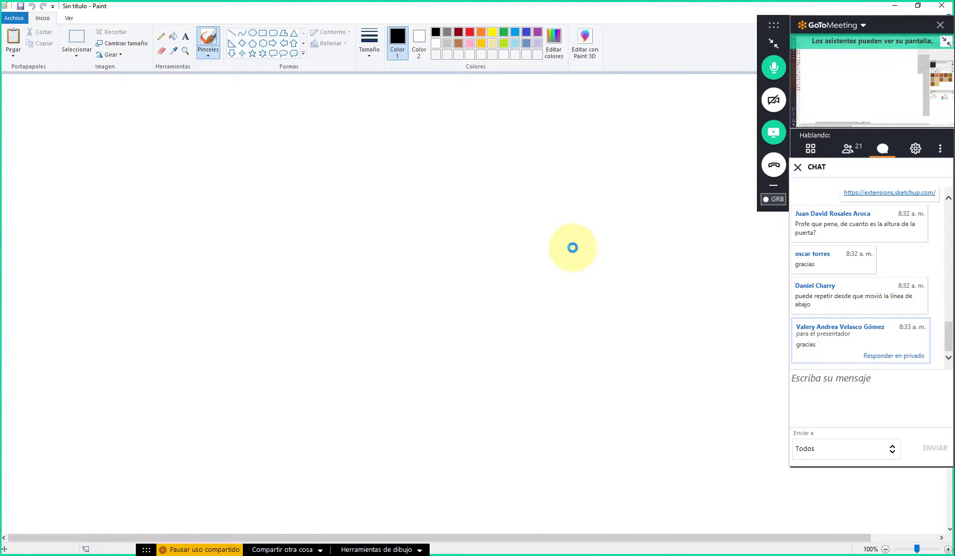
pyautogui.hotkey('ctrl', 'v')
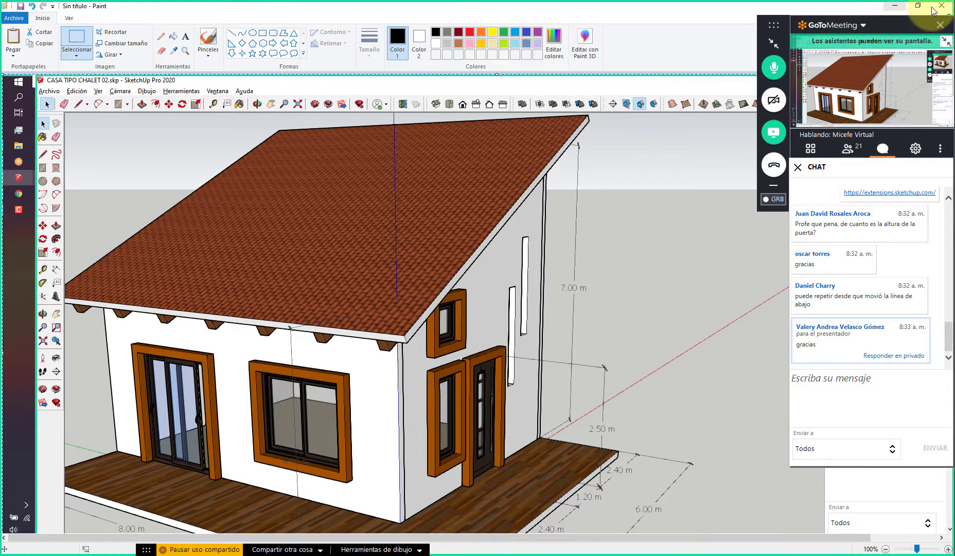
pyautogui.hotkey('alt', 'F4')
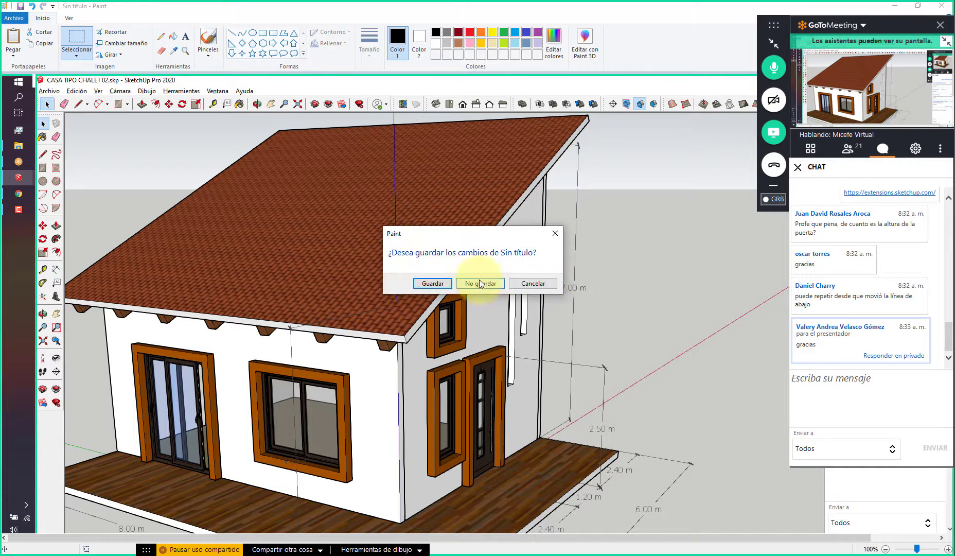